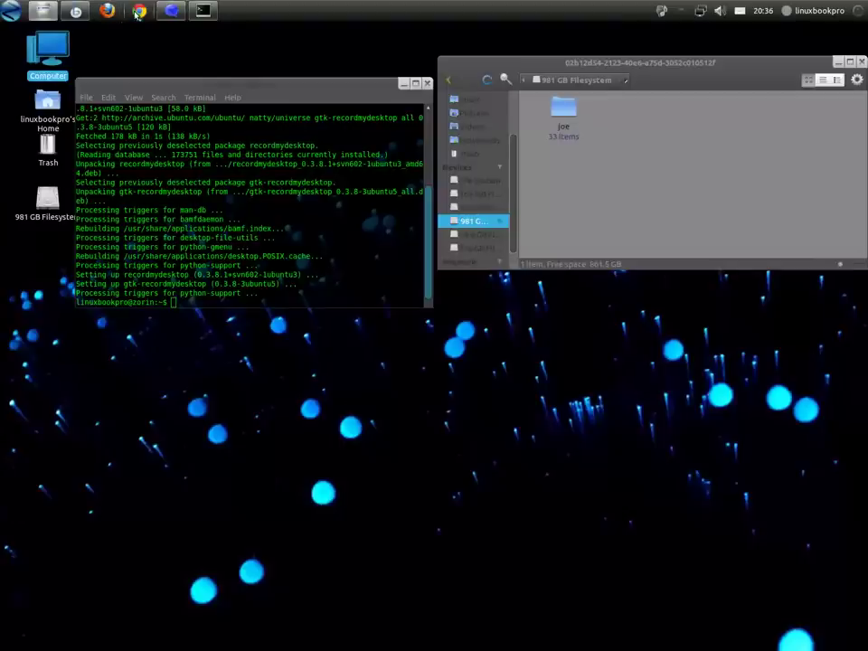
- In Chrome, read the Dodger fans welcome new day story, then quit Chrome
left_click(137, 12)
key("ctrl+l")
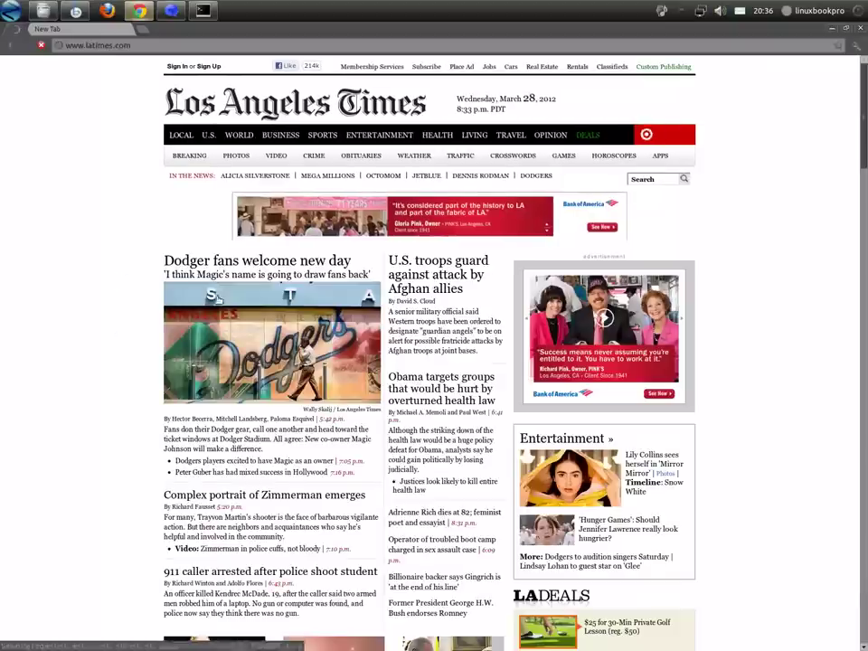
left_click(250, 260)
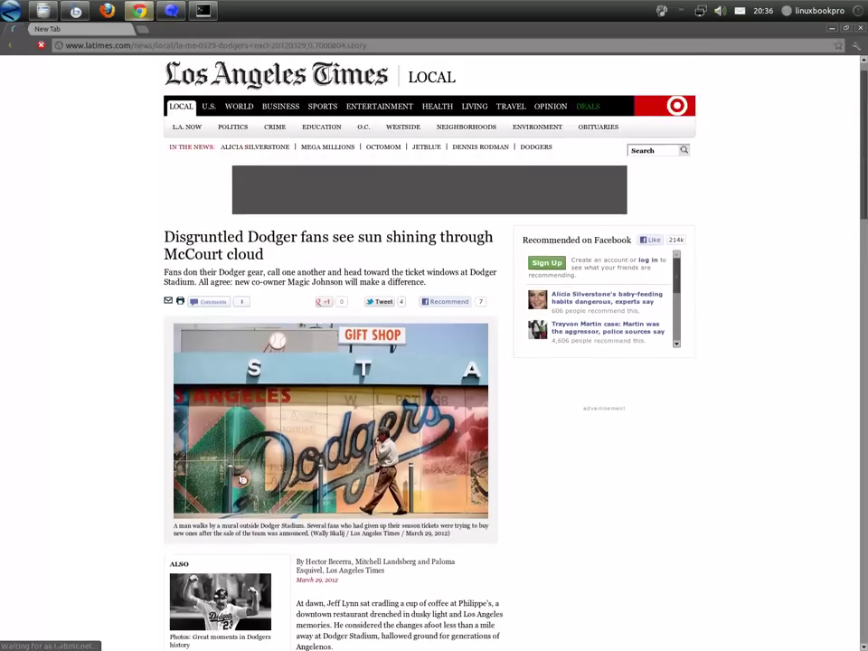
scroll(240, 477, "down", 5)
scroll(239, 477, "down", 10)
key("alt+f")
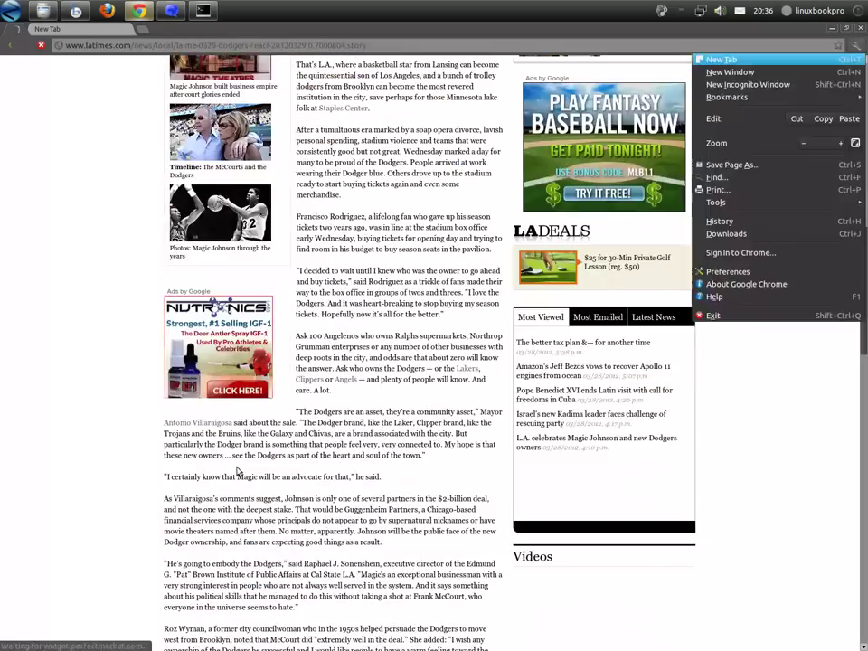
key("x")
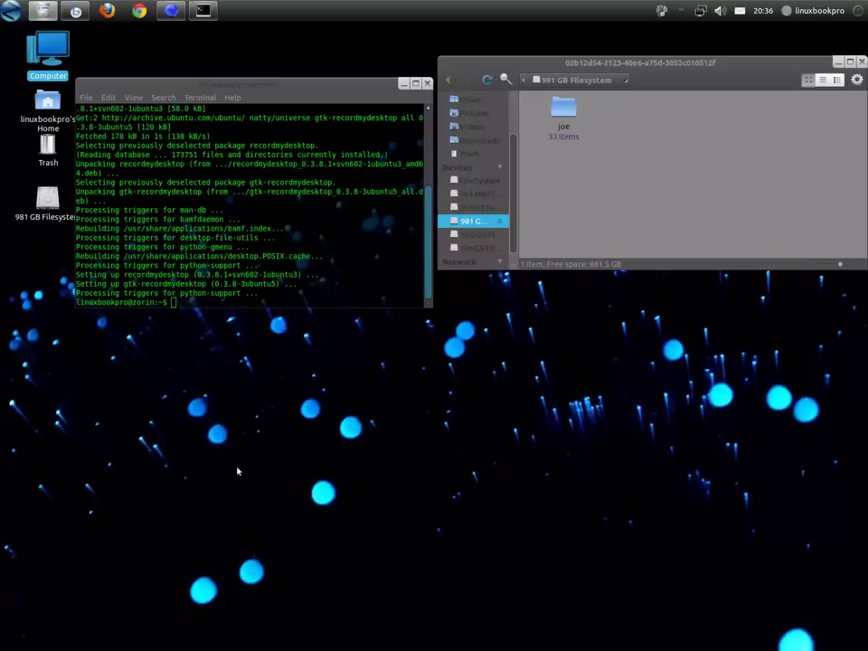
- Load latimes.com in Firefox, then quit Firefox
left_click(107, 10)
key("ctrl+l")
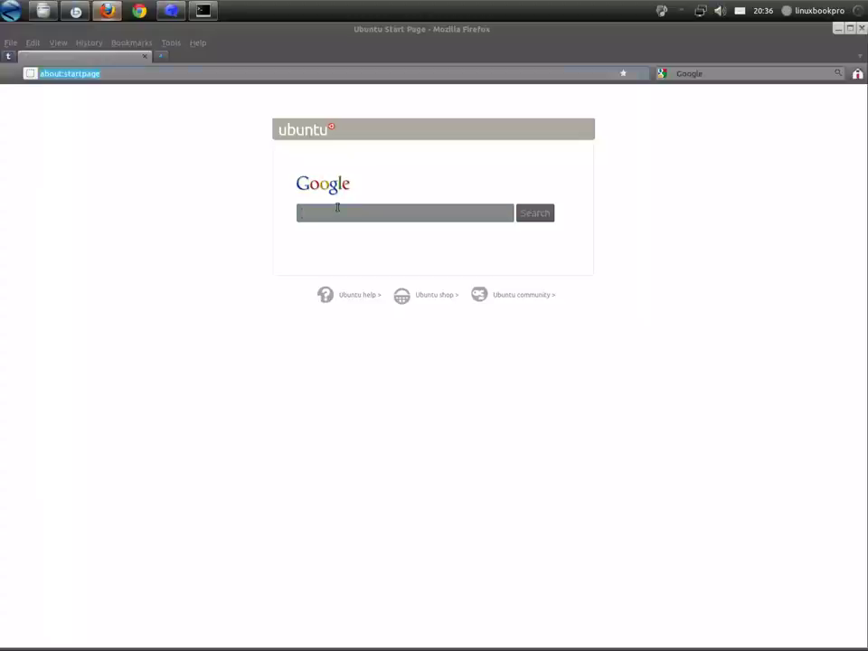
type("latlem")
key("BackSpace")
key("BackSpace")
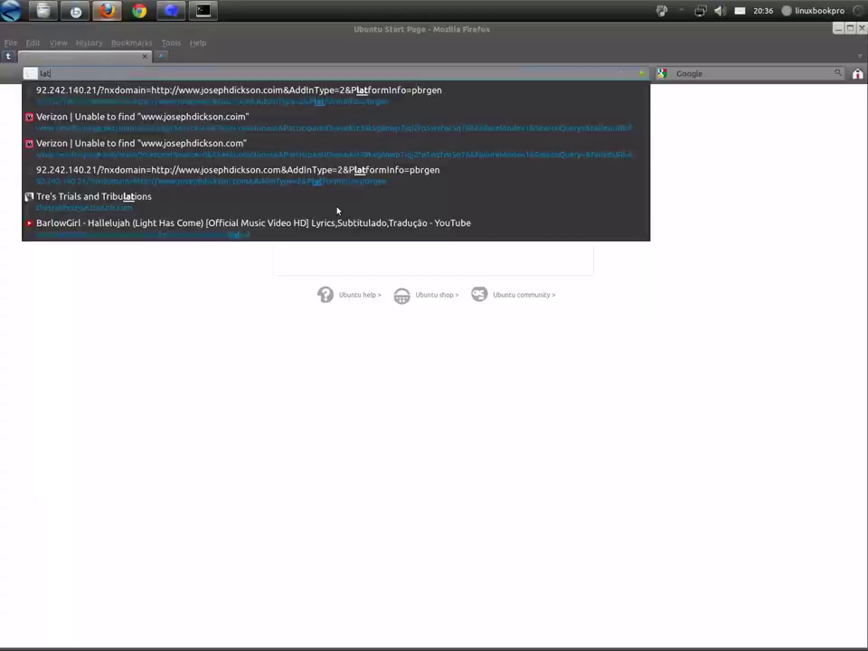
type("imes.com")
key("Return")
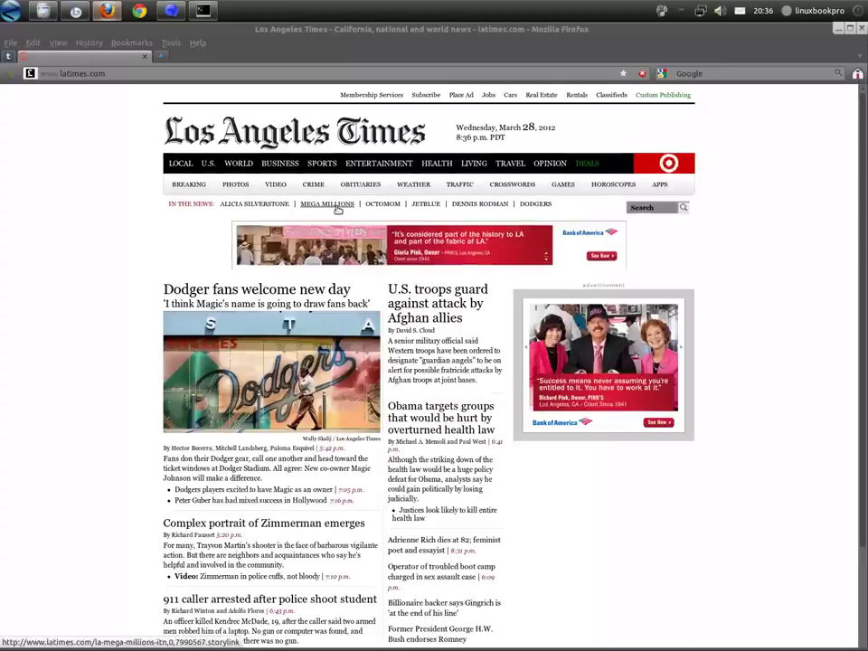
key("alt+f")
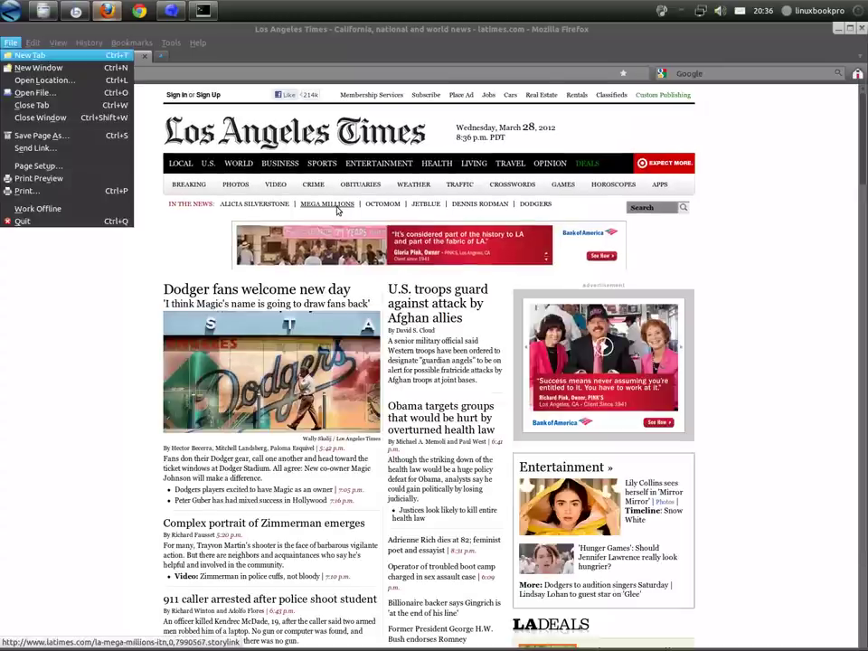
key("q")
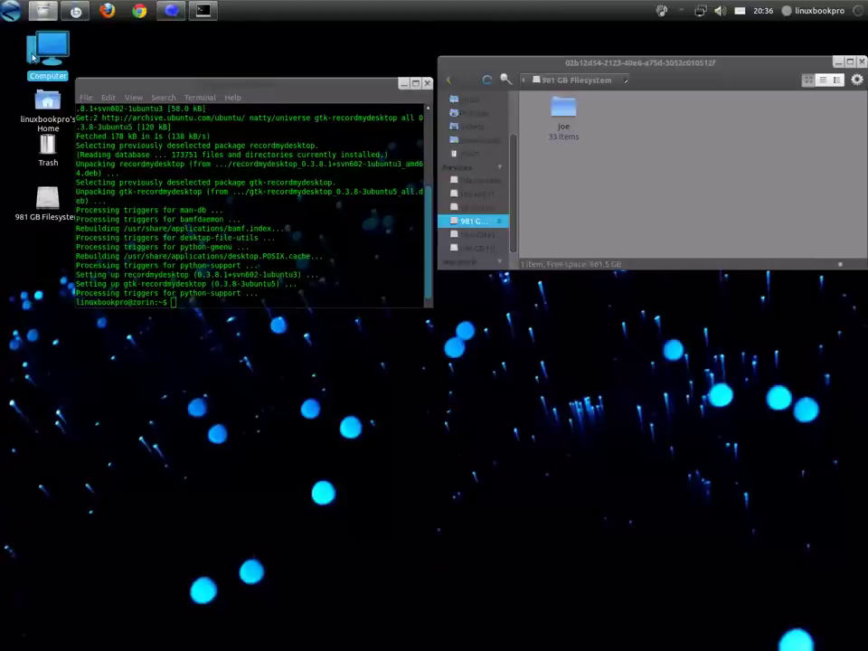
- Switch to the Gwibber workspace, glance at the user menu, and open the Start menu
mouse_move(76, 8)
key("ctrl+alt+Right")
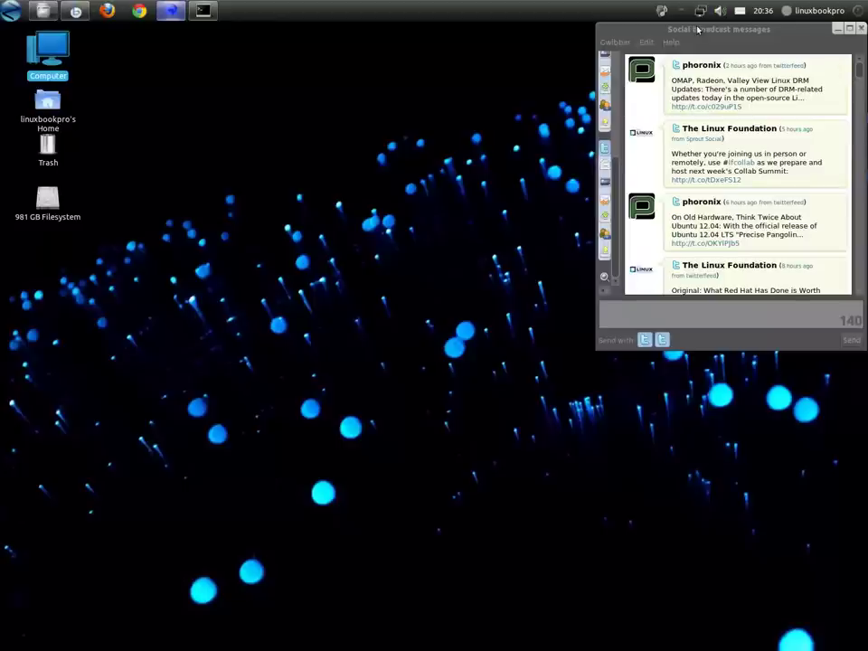
left_click(811, 14)
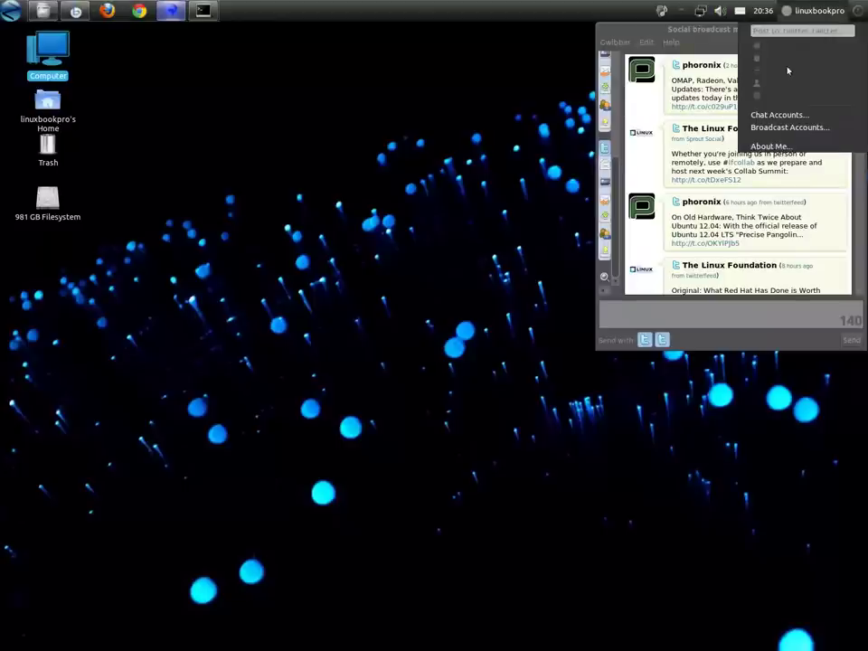
left_click(7, 13)
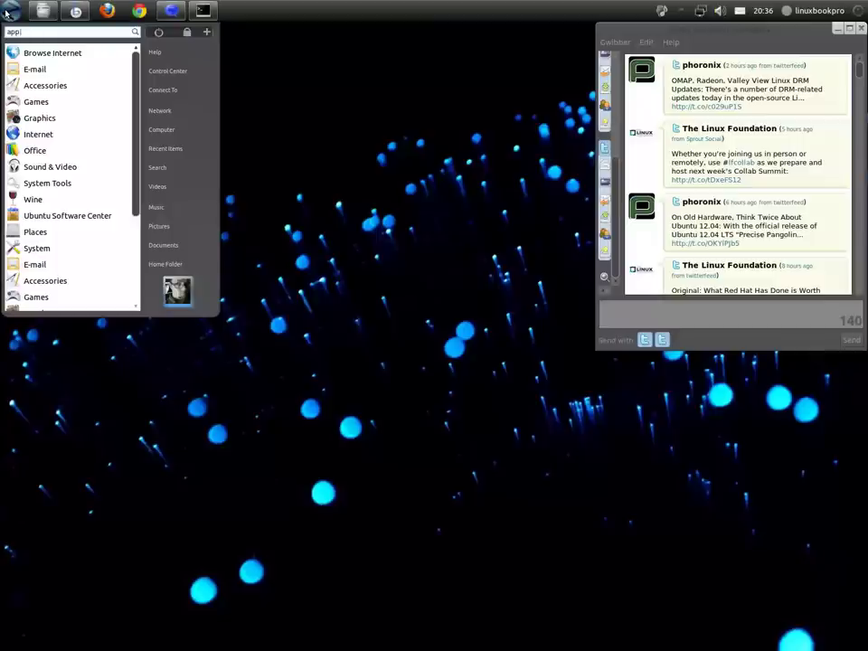
- Launch Appearance Preferences, scroll to the Zorin OS, Zorin OS Dark and Zorin OS Mac themes, then close it
key("Return")
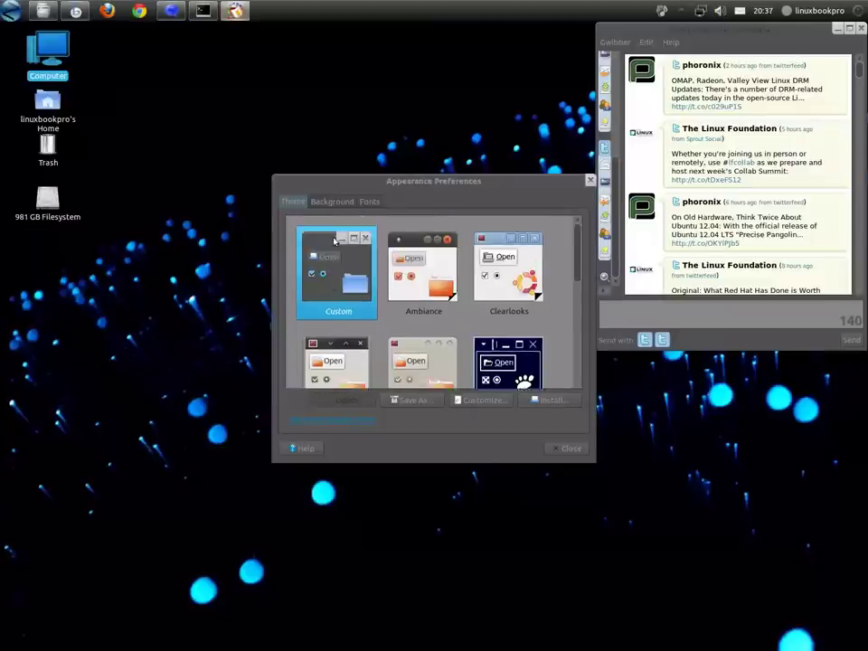
scroll(486, 264, "down", 2)
scroll(486, 264, "down", 3)
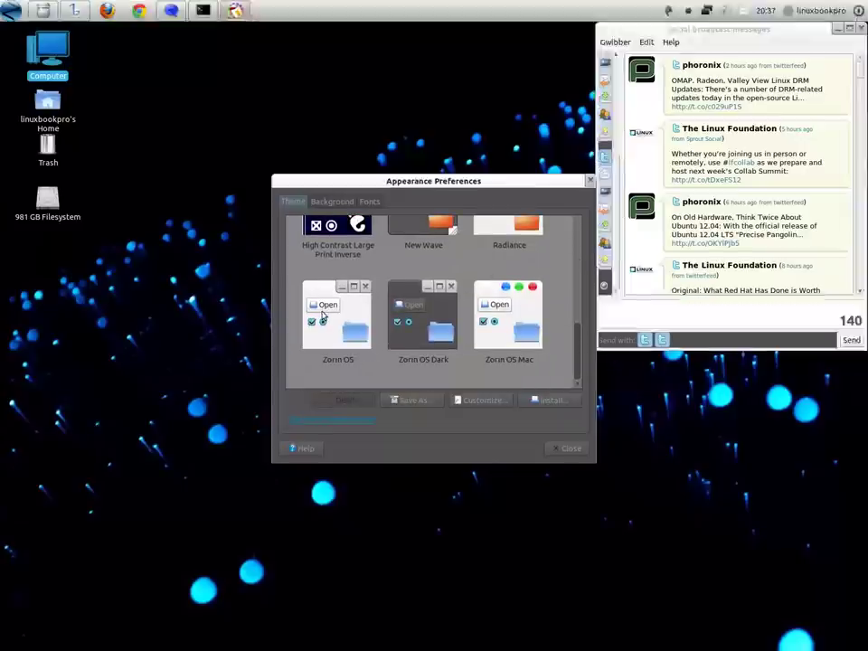
left_click(590, 183)
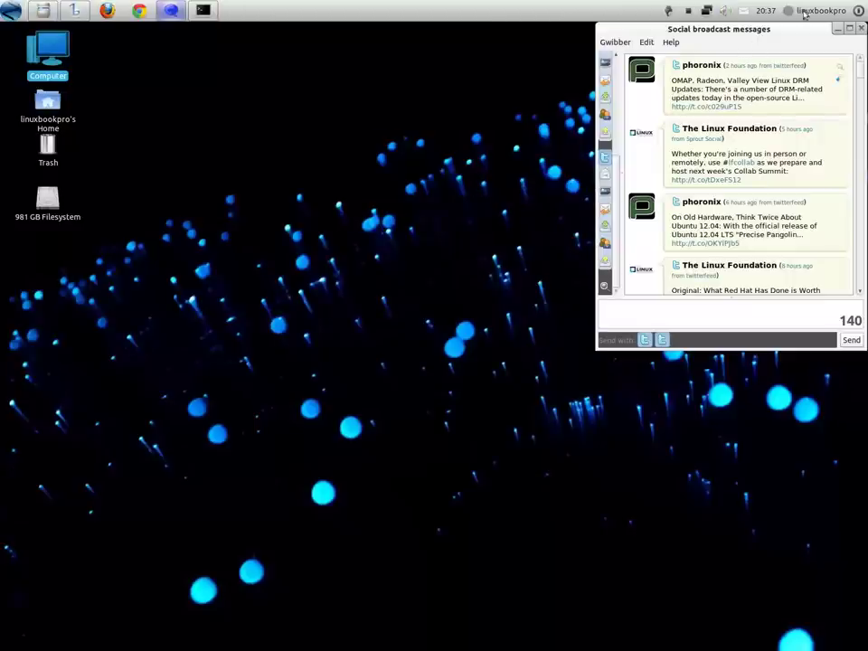
- Check the user, clock and sound panel menus, then bring back the terminal and file manager
left_click(806, 10)
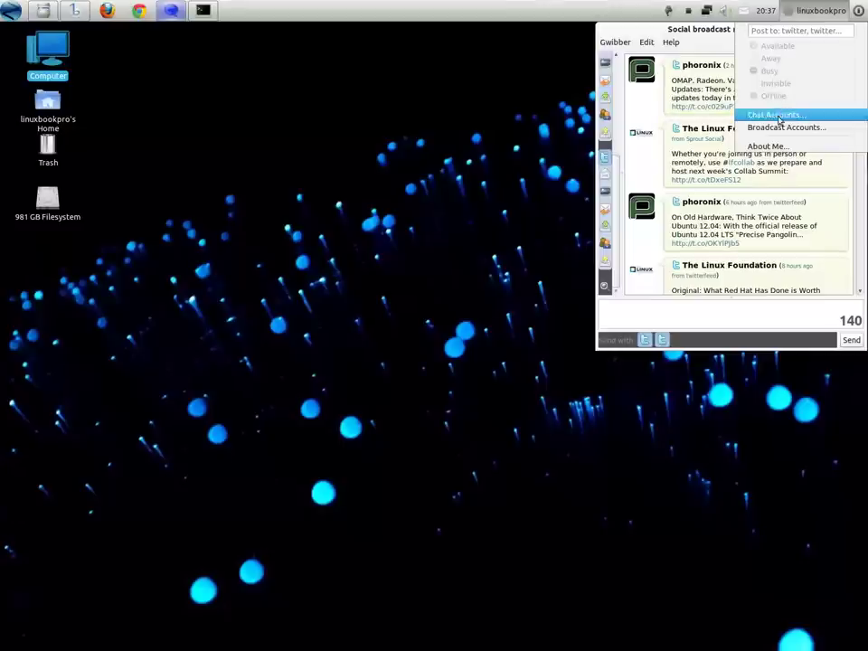
left_click(759, 13)
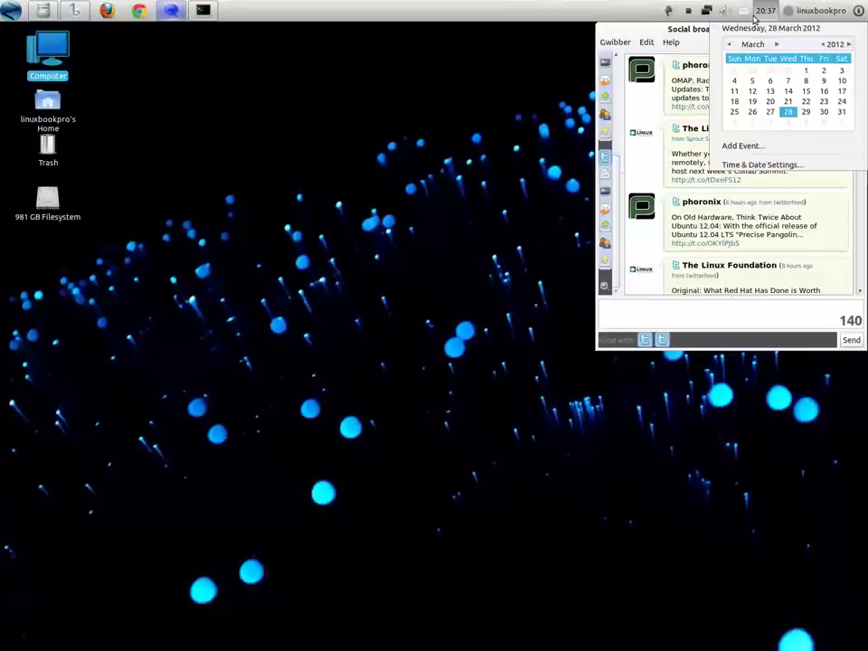
mouse_move(742, 13)
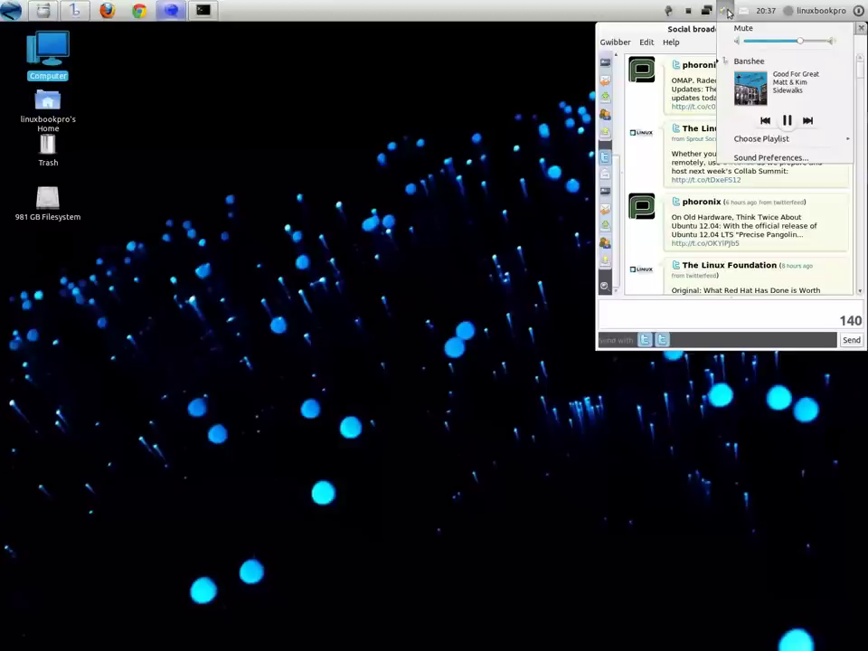
mouse_move(689, 13)
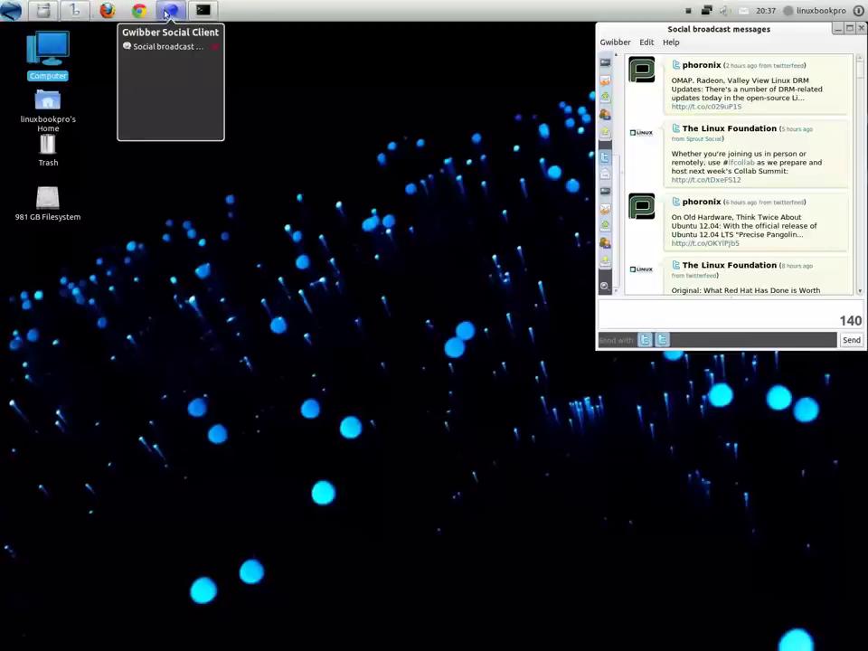
left_click(203, 11)
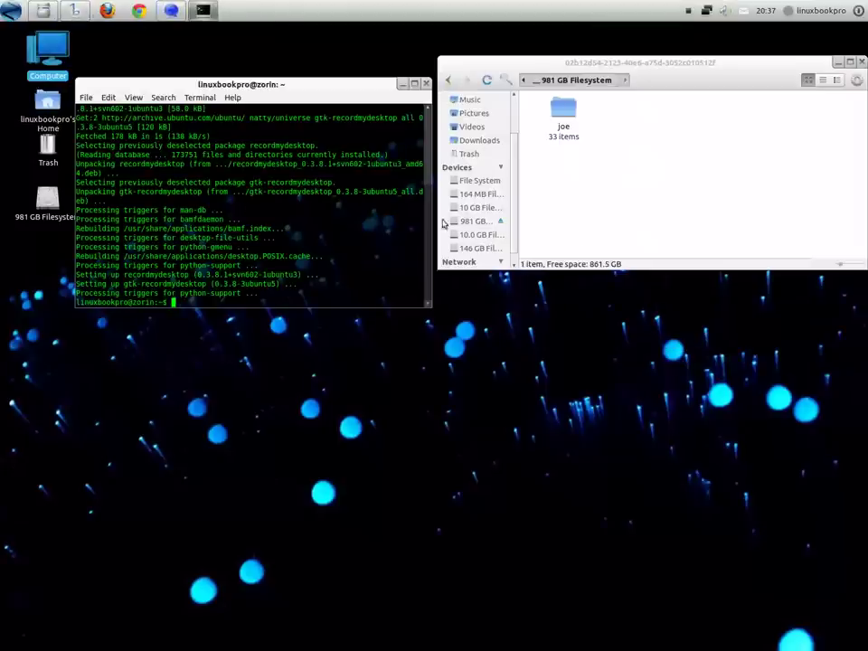
- Maximize the file manager, browse the 981 GB Filesystem into joe's Pictures folder, and enlarge the icons
left_click(849, 62)
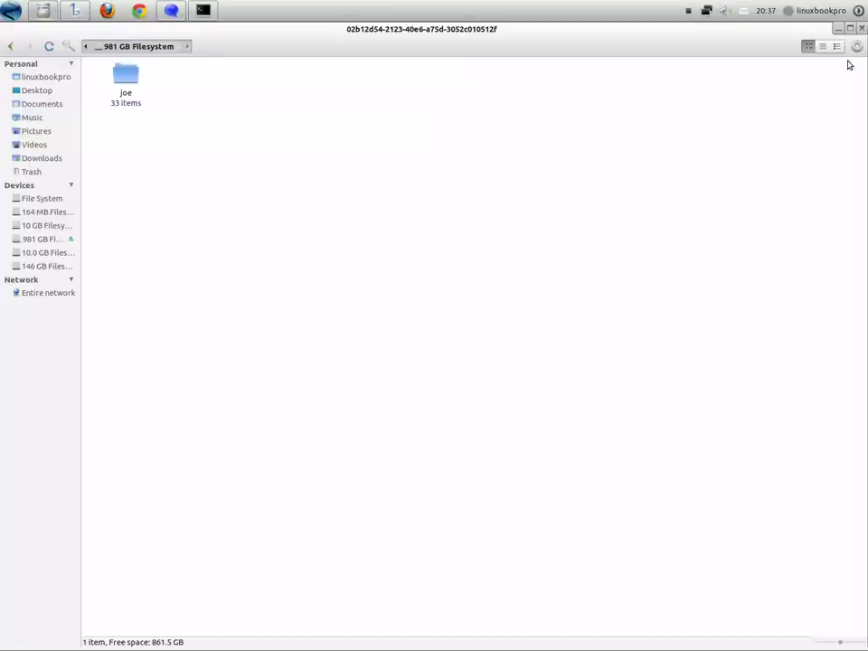
left_click(38, 241)
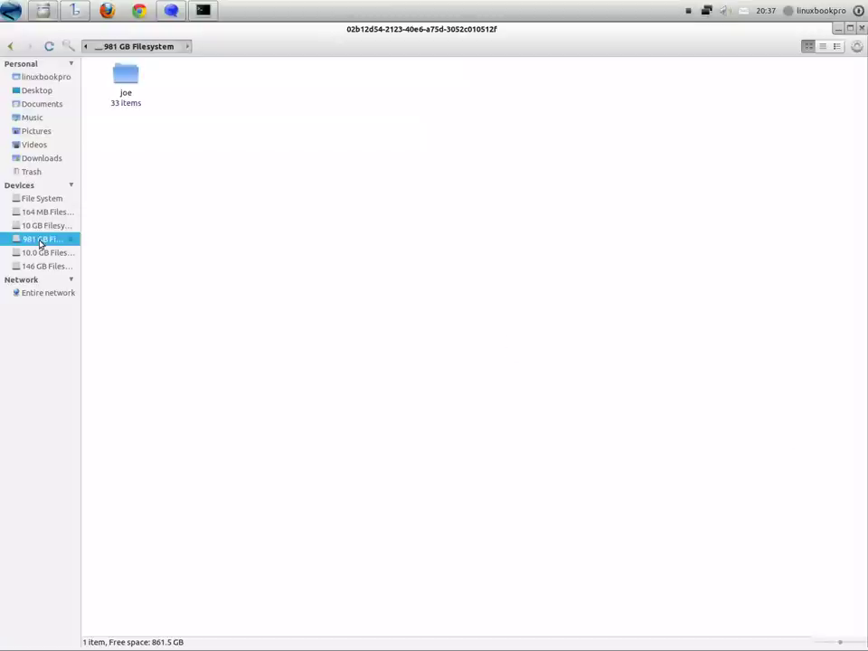
double_click(126, 76)
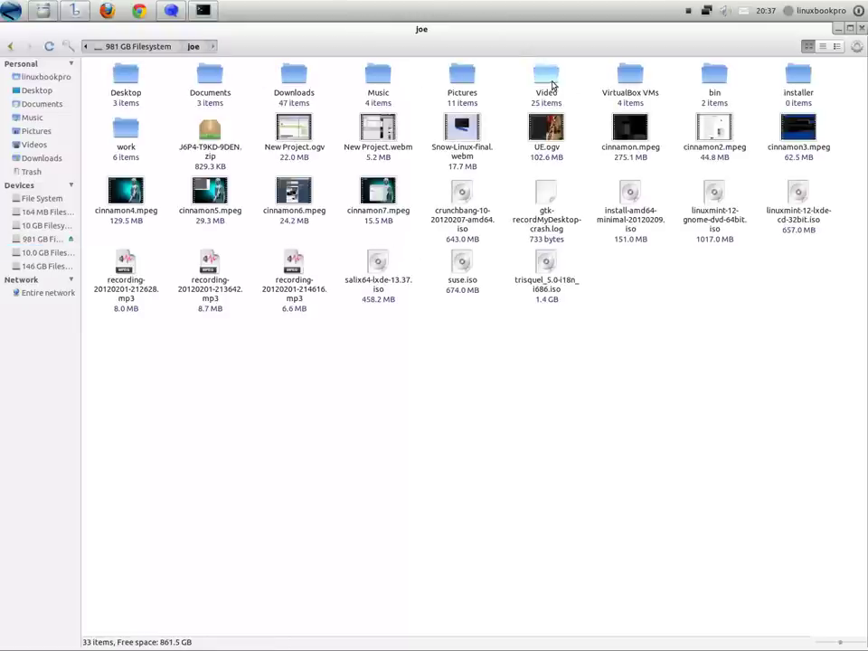
double_click(455, 77)
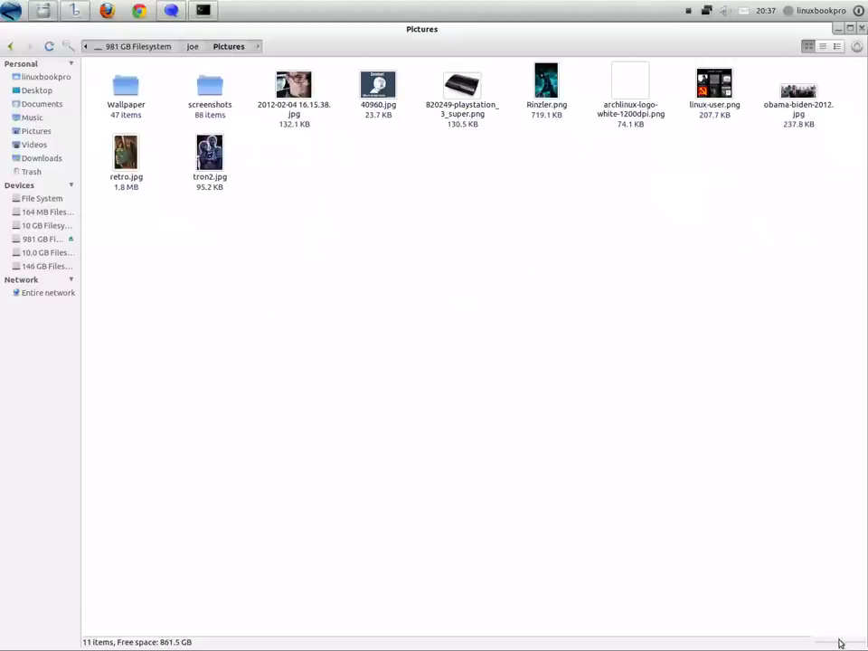
mouse_move(847, 644)
left_mouse_down()
mouse_move(866, 644)
mouse_move(857, 645)
left_mouse_up()
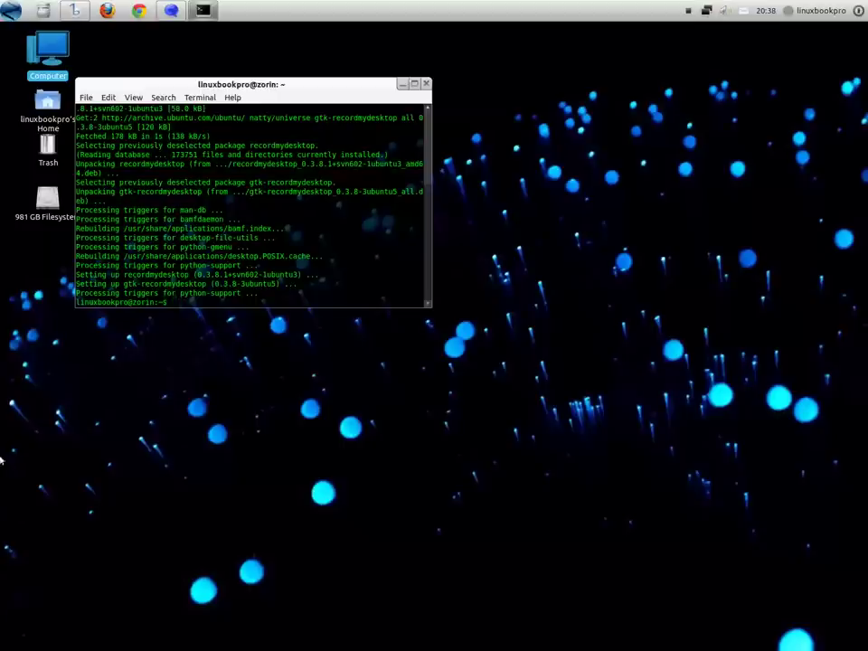
- Browse the start menu's Internet category, then open GnoMenu Settings via the menu button's Properties
left_click(7, 7)
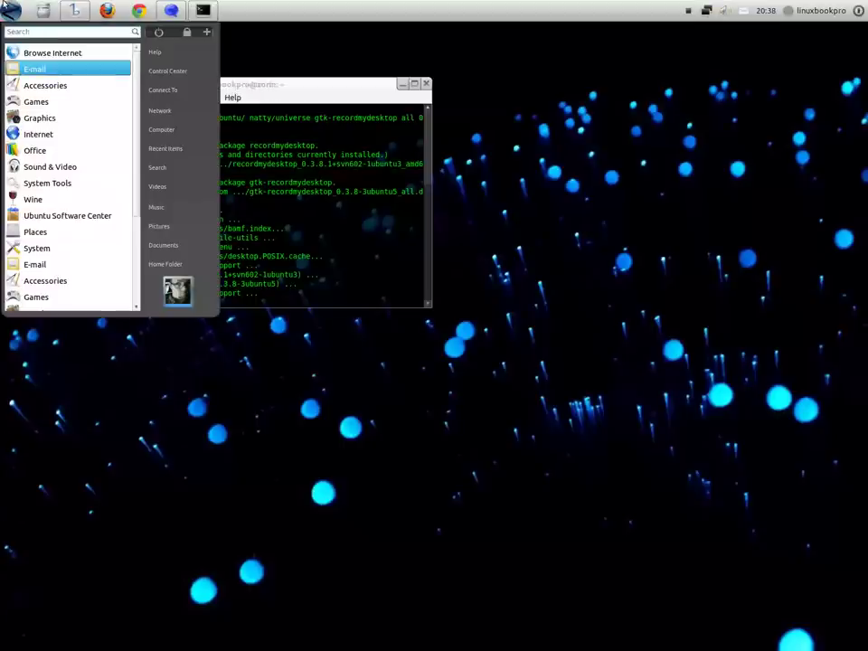
left_click(3, 4)
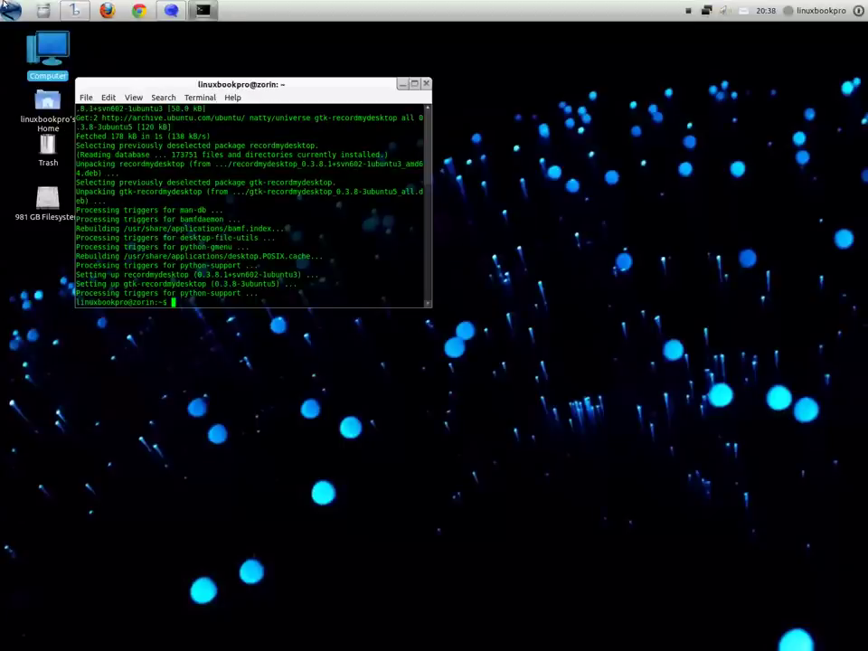
left_click(7, 8)
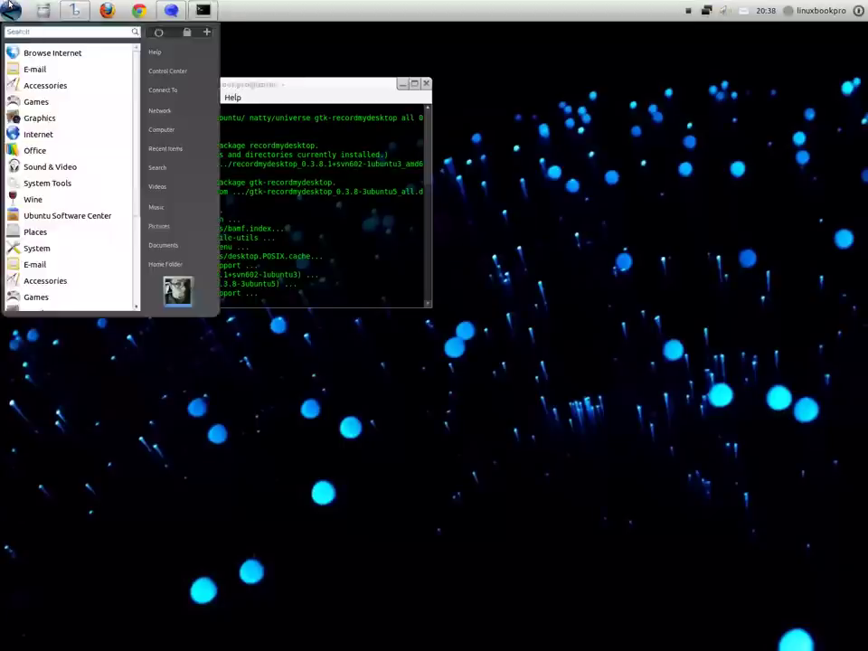
left_click(25, 136)
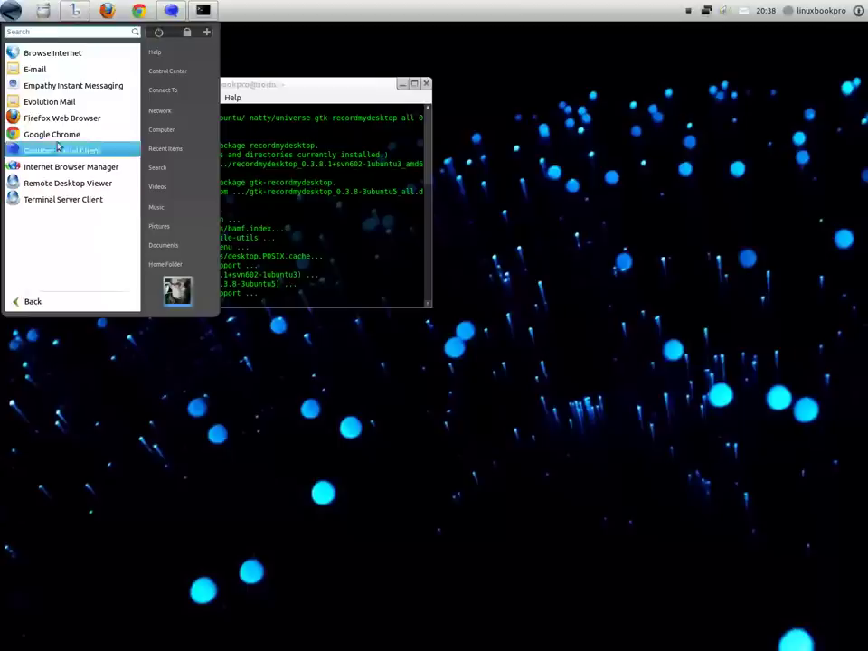
right_click(10, 13)
left_click(27, 28)
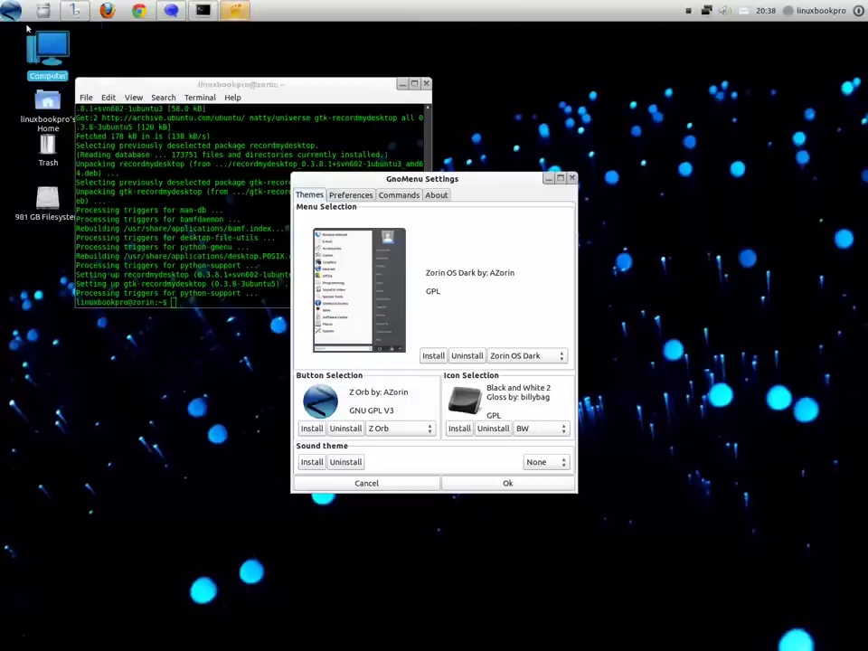
- Choose Zorin OS Box as the menu theme in Menu Selection
left_click(514, 356)
key("Return")
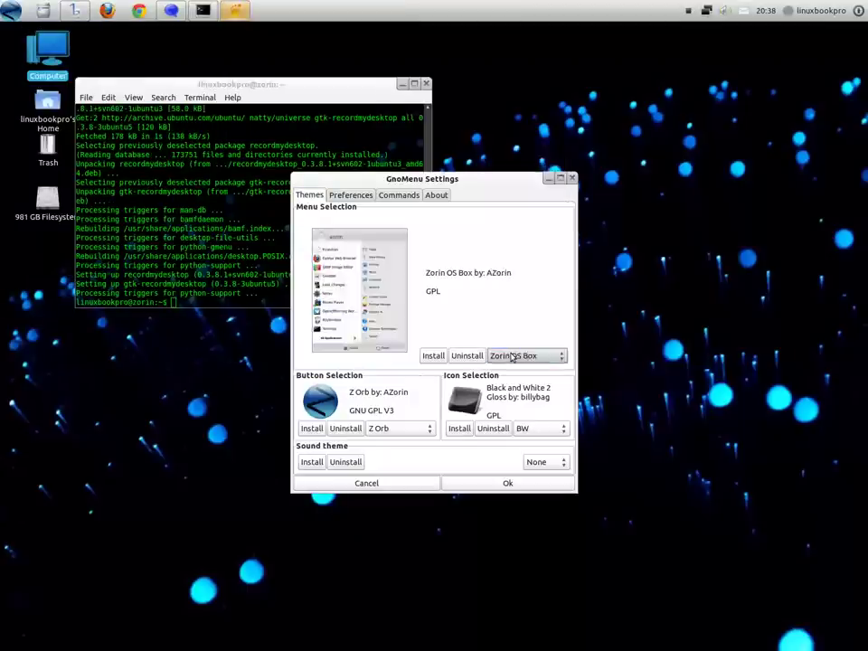
scroll(514, 356, "up", 3)
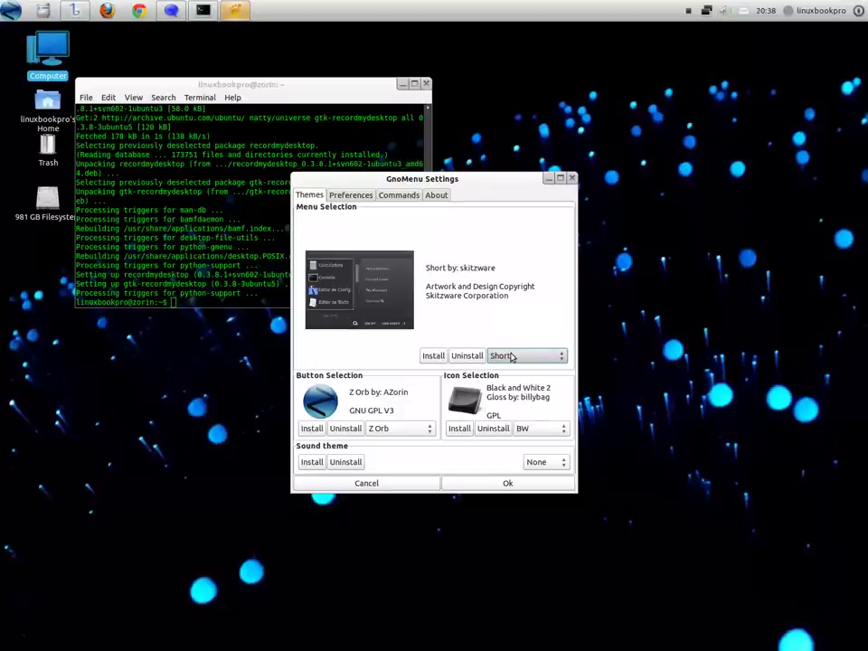
scroll(511, 357, "up", 3)
scroll(510, 358, "down", 1)
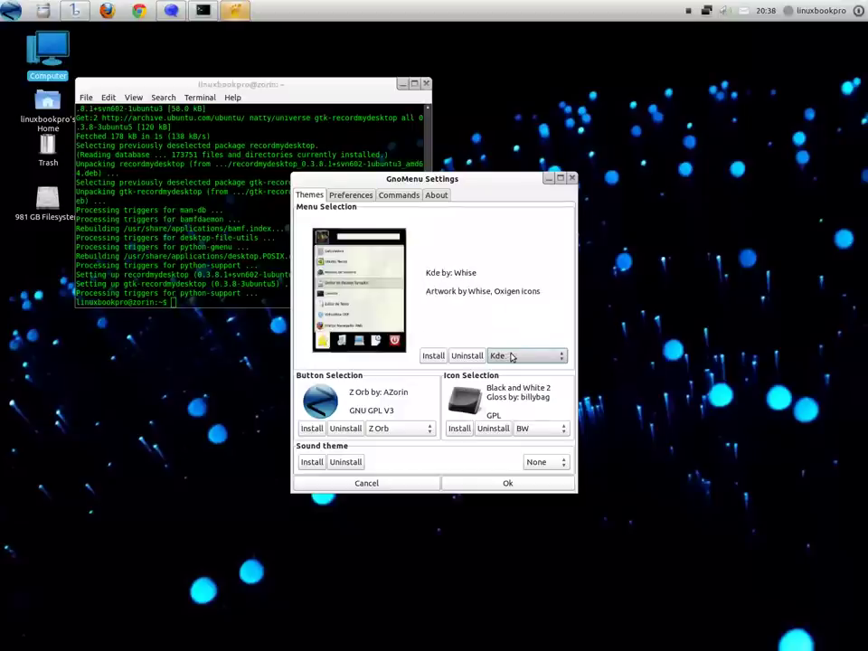
scroll(511, 358, "up", 1)
scroll(511, 358, "up", 1)
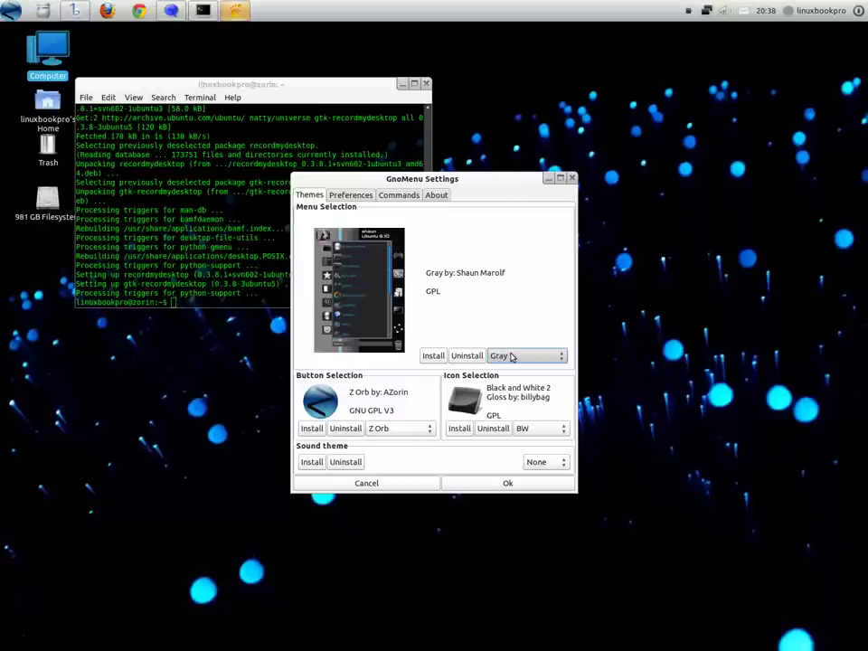
scroll(510, 357, "up", 2)
scroll(511, 357, "down", 13)
scroll(511, 358, "up", 1)
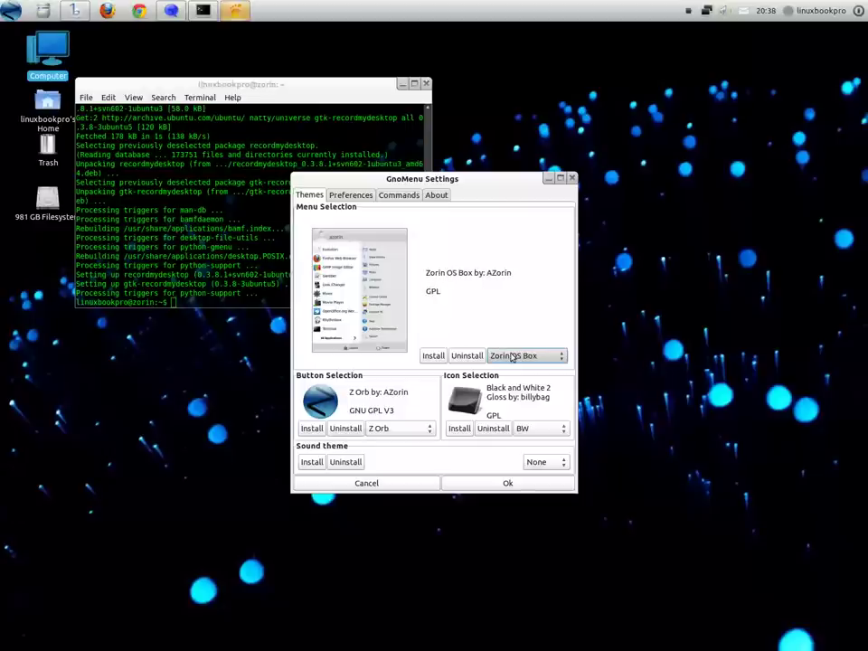
left_click(510, 357)
left_click(511, 356)
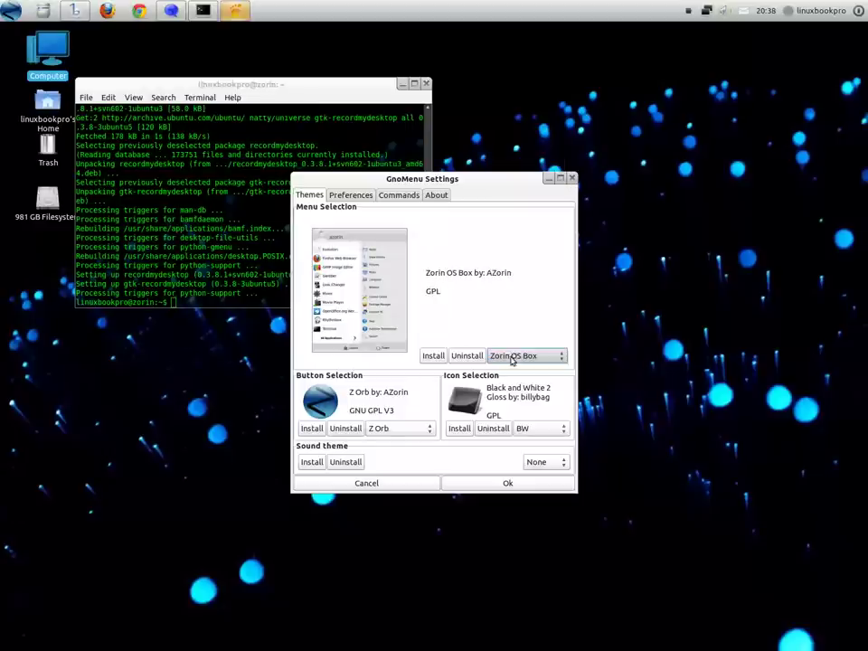
- Set the start button style to Z Box
left_click(380, 431)
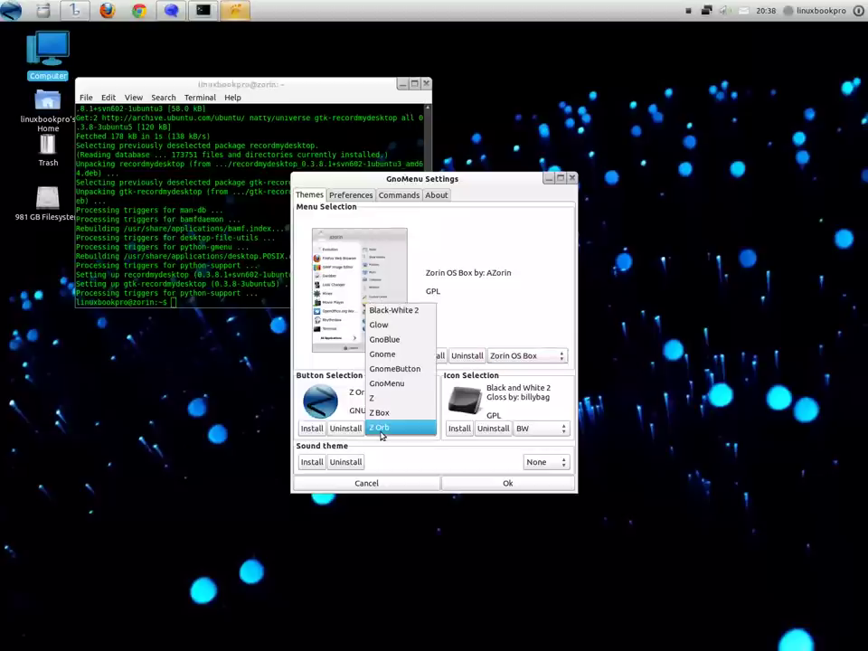
key("Up")
key("Return")
scroll(380, 428, "up", 1)
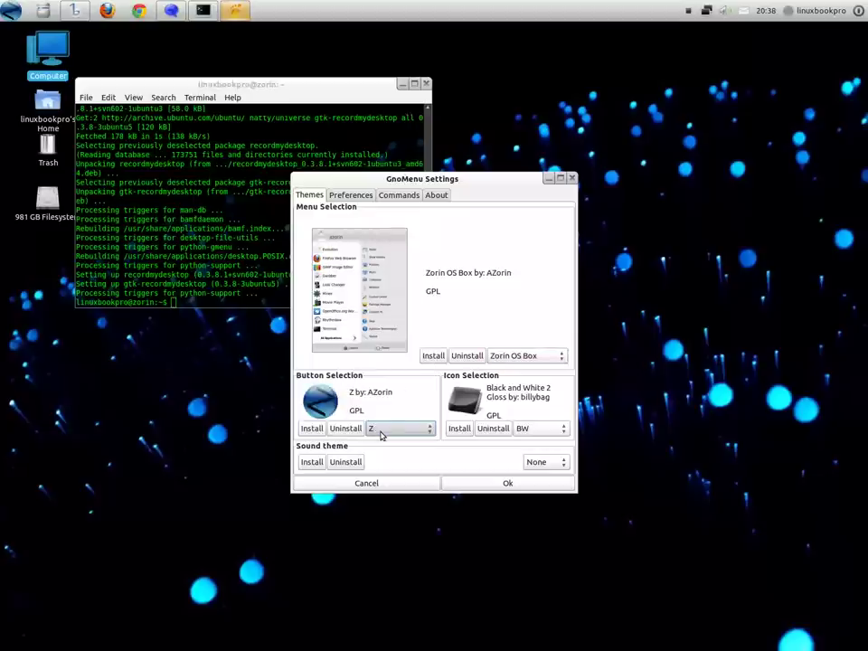
scroll(381, 428, "down", 1)
left_click(381, 432)
left_click(382, 437)
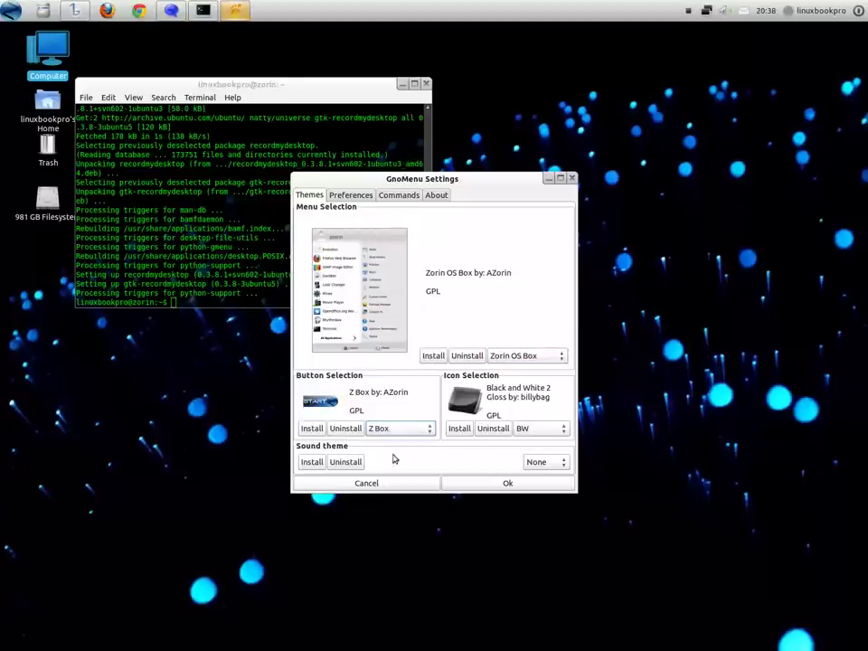
- Set the icon theme to Simple, apply with Ok, and confirm restarting the menu
left_click(514, 430)
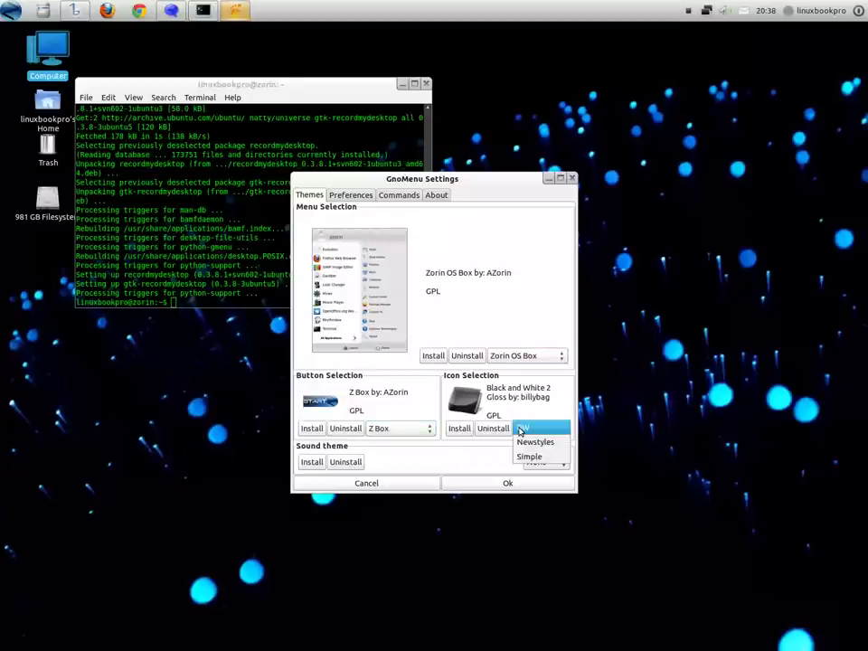
left_click(519, 498)
left_click(520, 431)
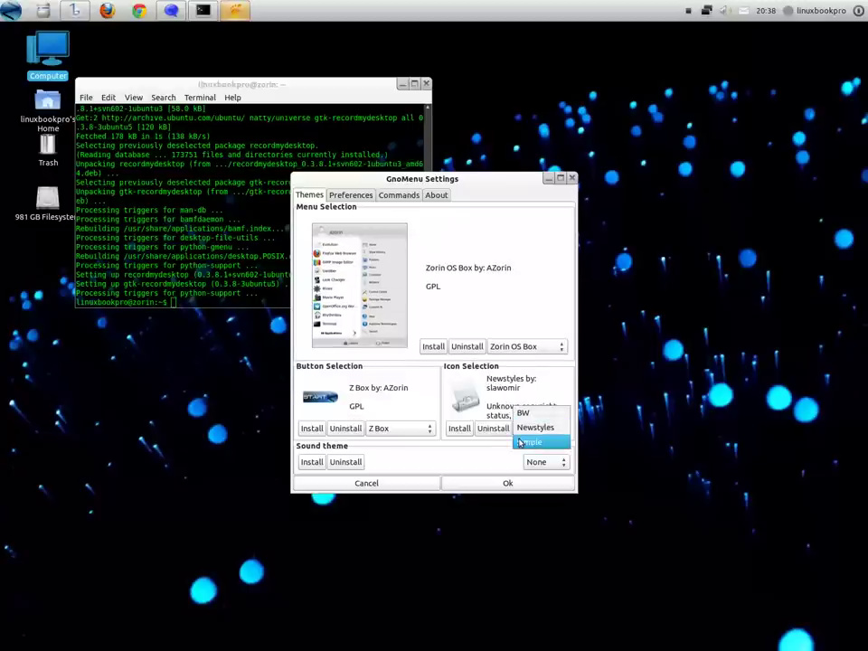
left_click(529, 442)
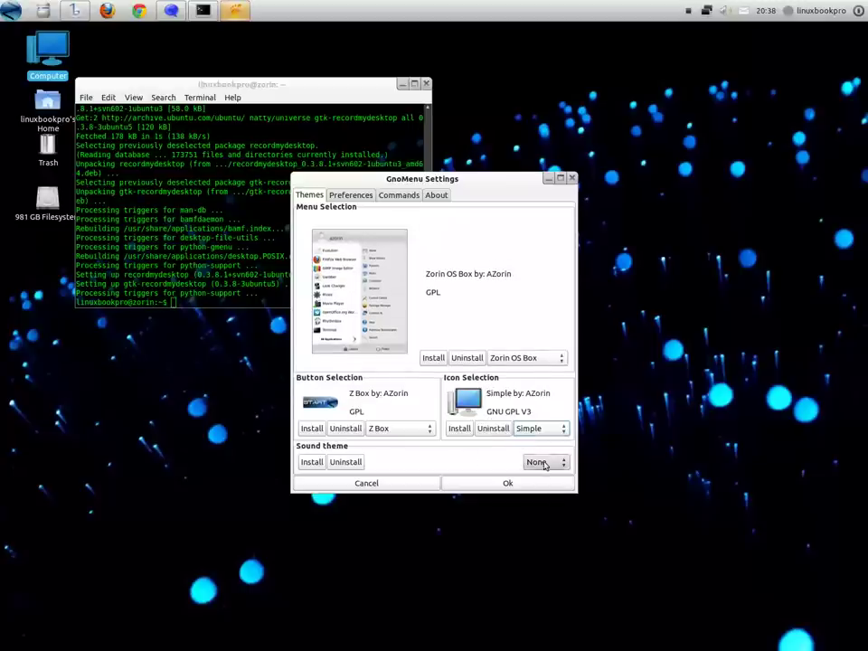
left_click(496, 484)
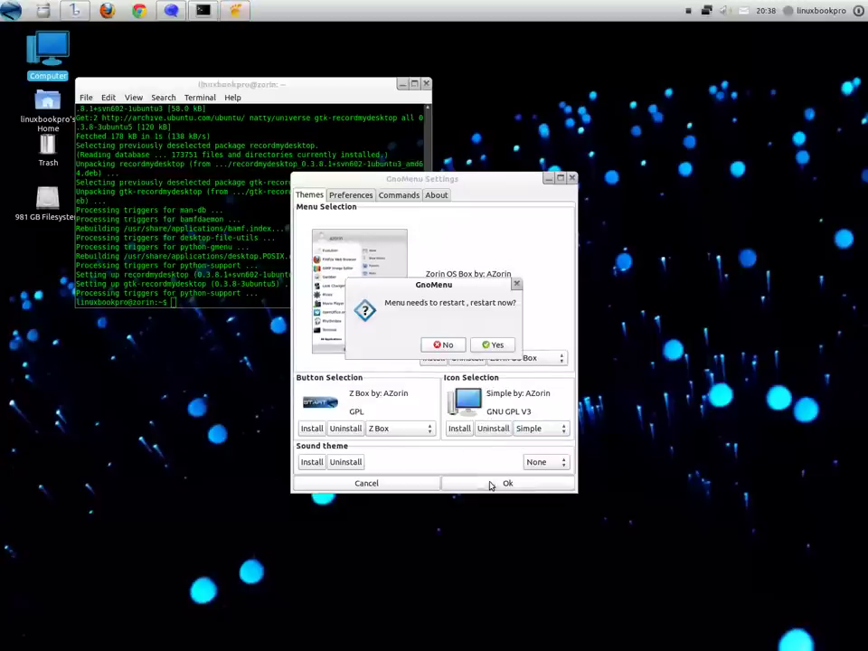
left_click(491, 346)
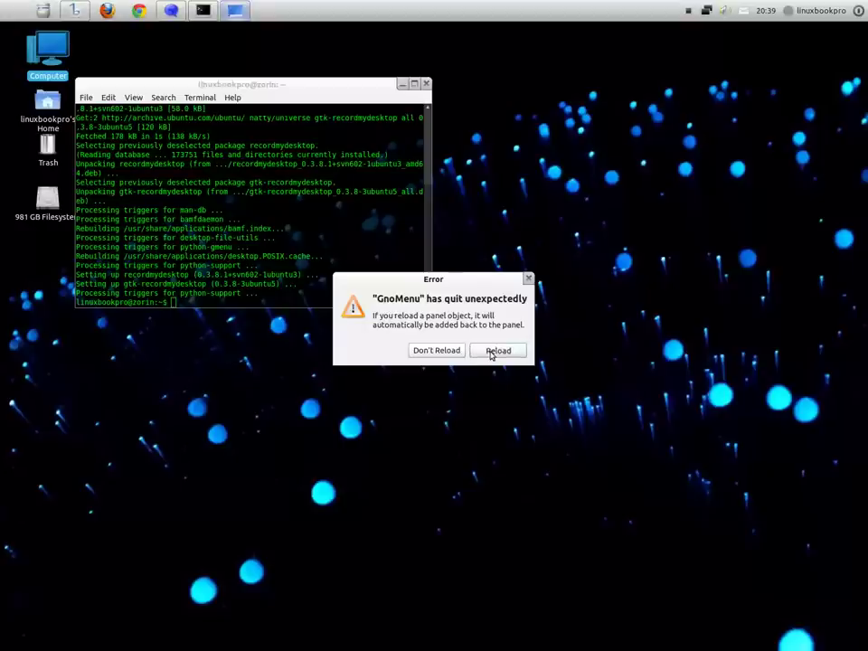
- Reload the crashed menu, then launch and close Image Viewer from the restyled START menu
left_click(496, 350)
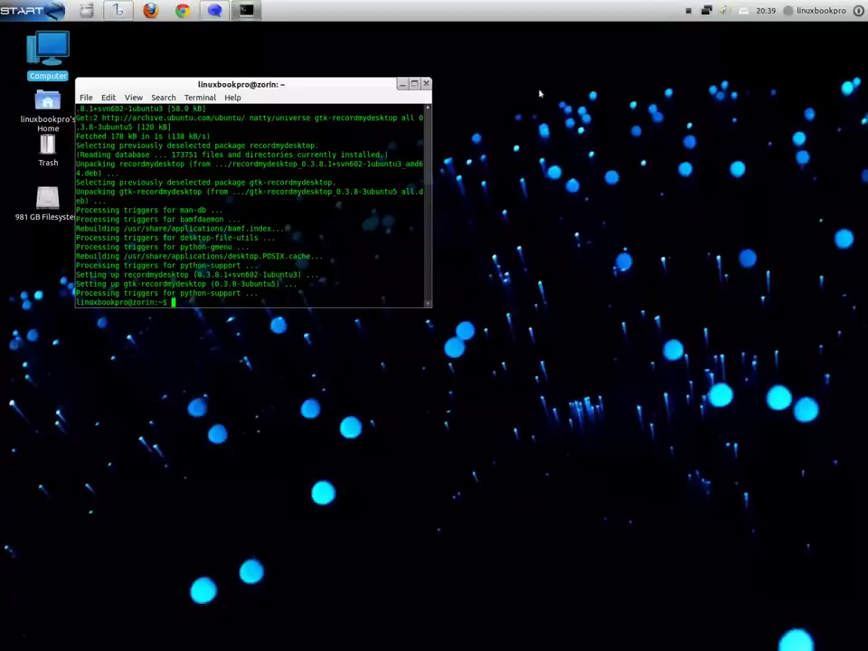
left_click(32, 11)
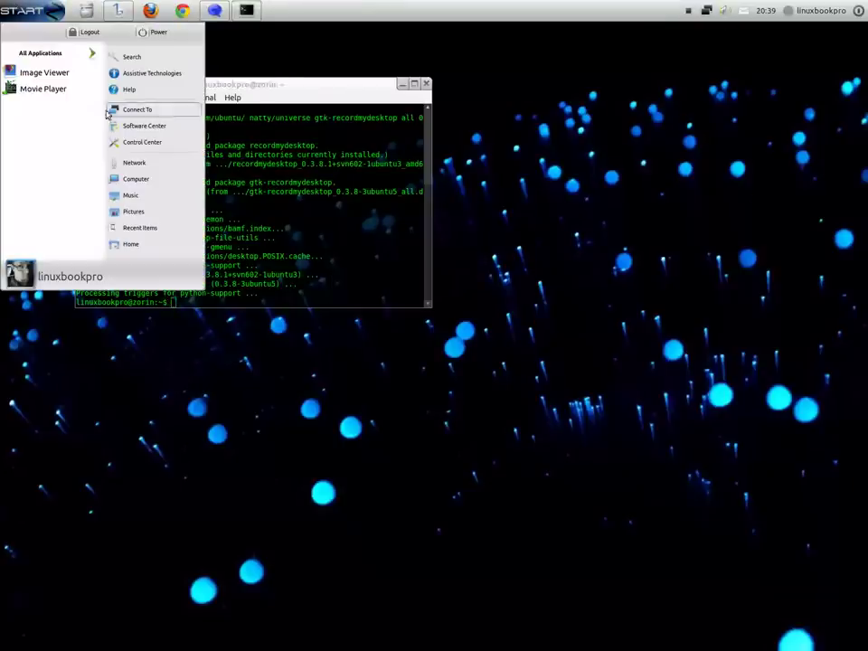
left_click(43, 72)
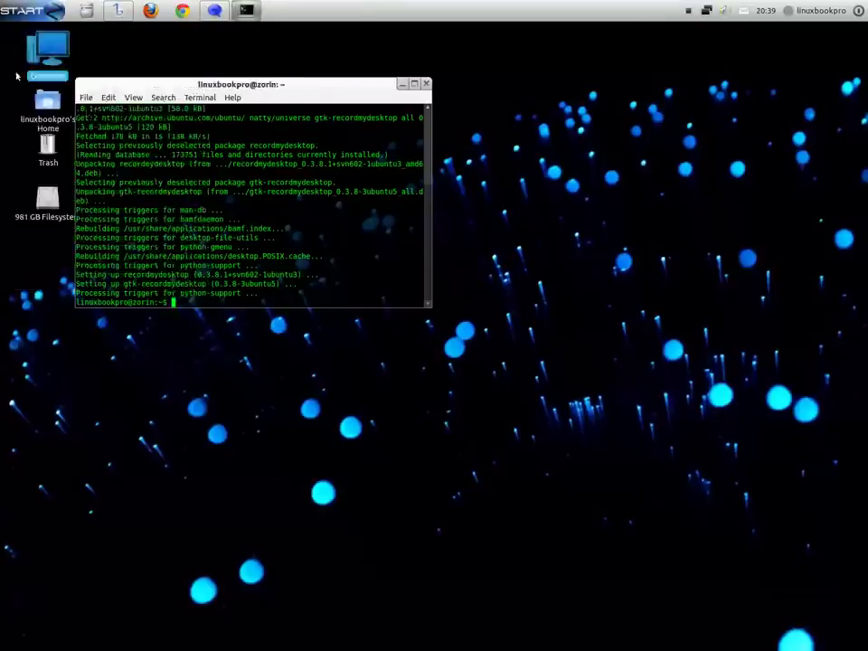
left_click(575, 210)
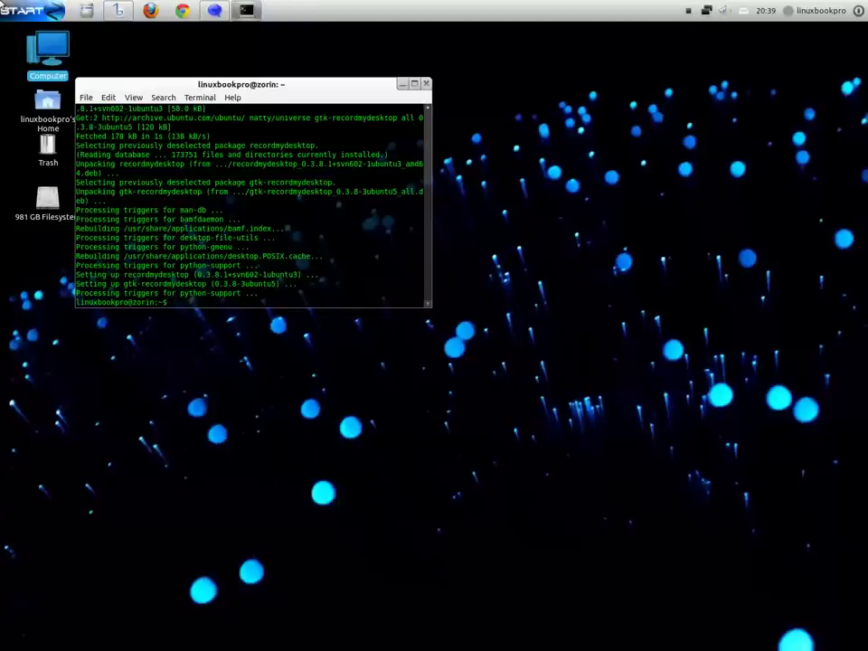
- Open All Applications in the START menu and browse its categories
left_click(31, 10)
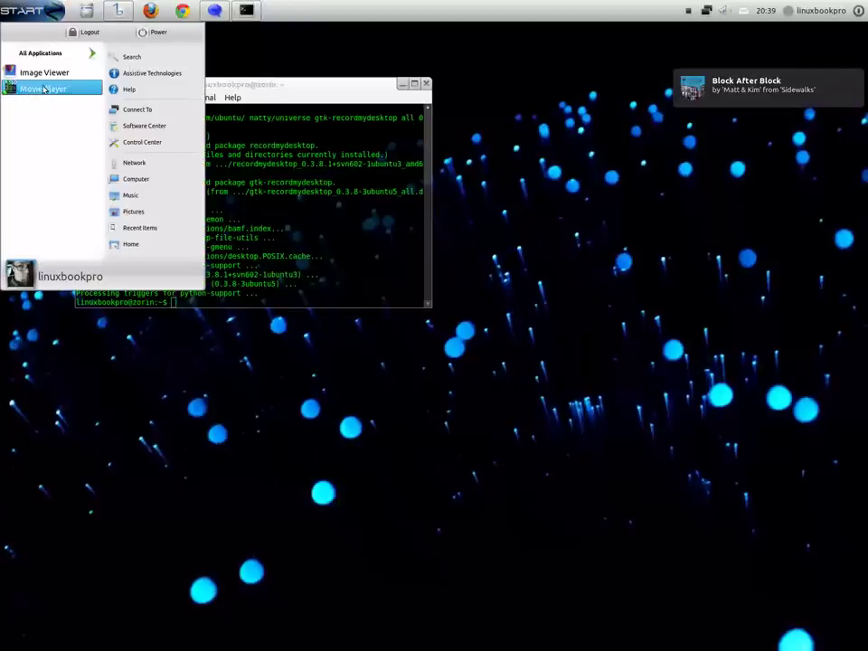
left_click(64, 53)
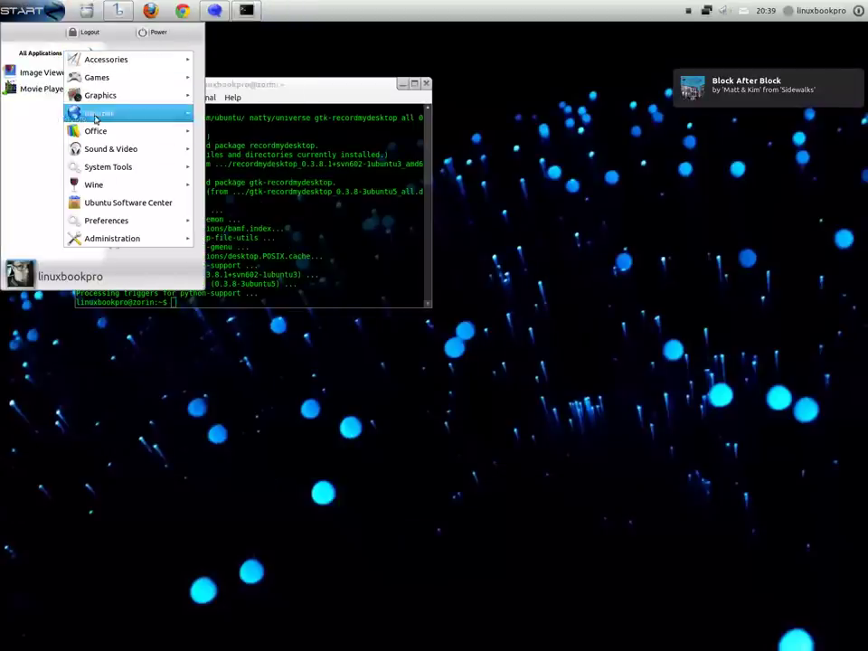
mouse_move(97, 213)
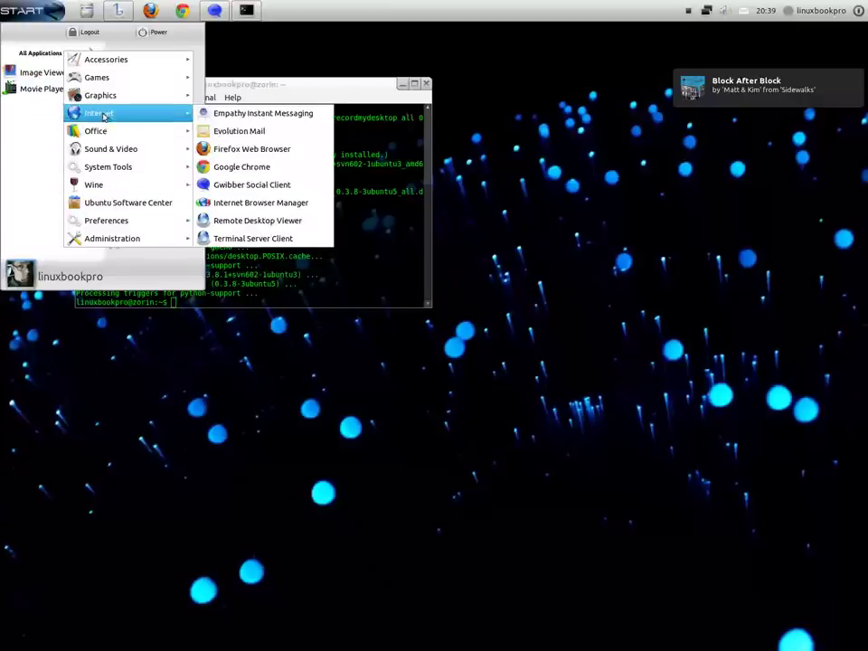
mouse_move(104, 95)
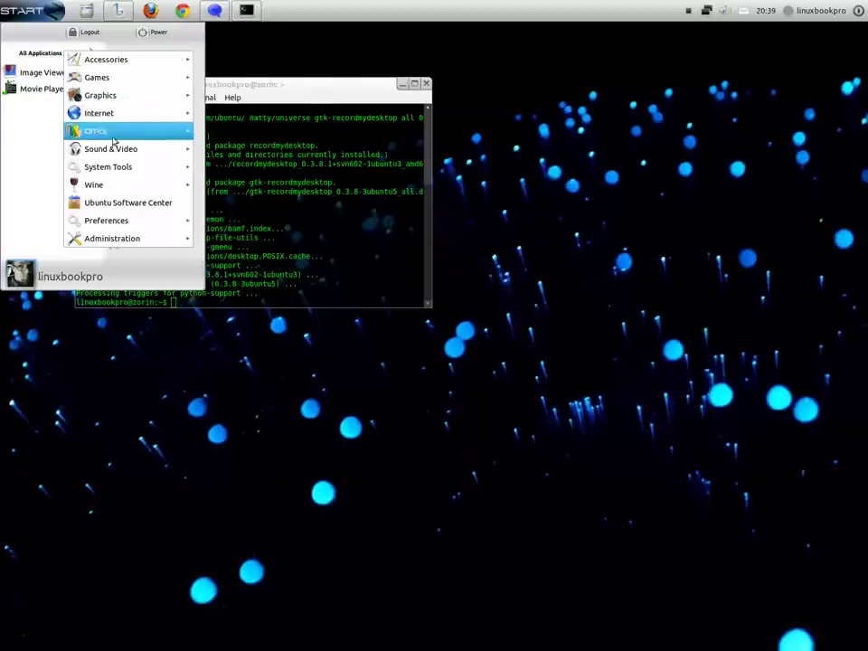
- Cancel the Shut Down dialog, then skip Banshee to the next track, AM/FM Sound
left_click(158, 35)
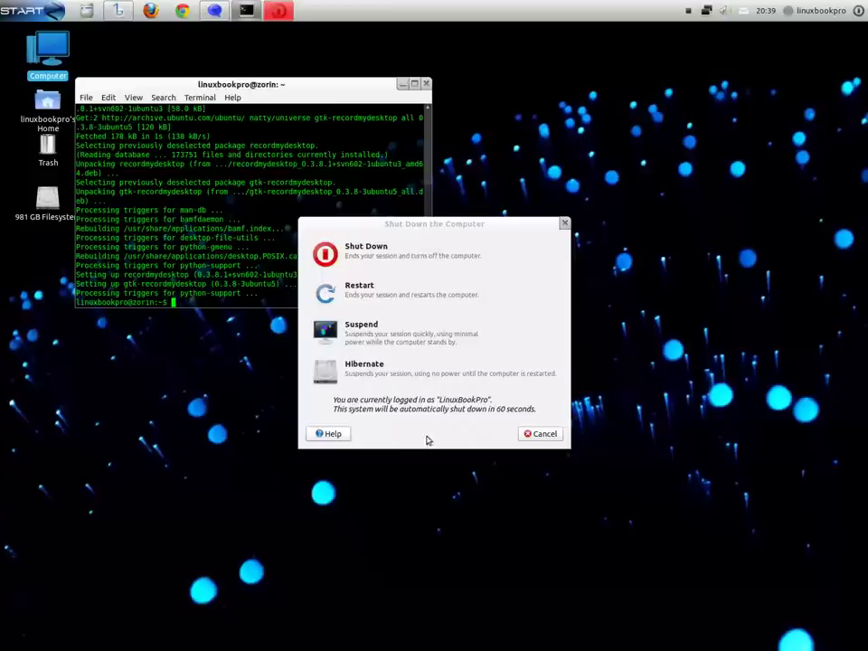
left_click(541, 433)
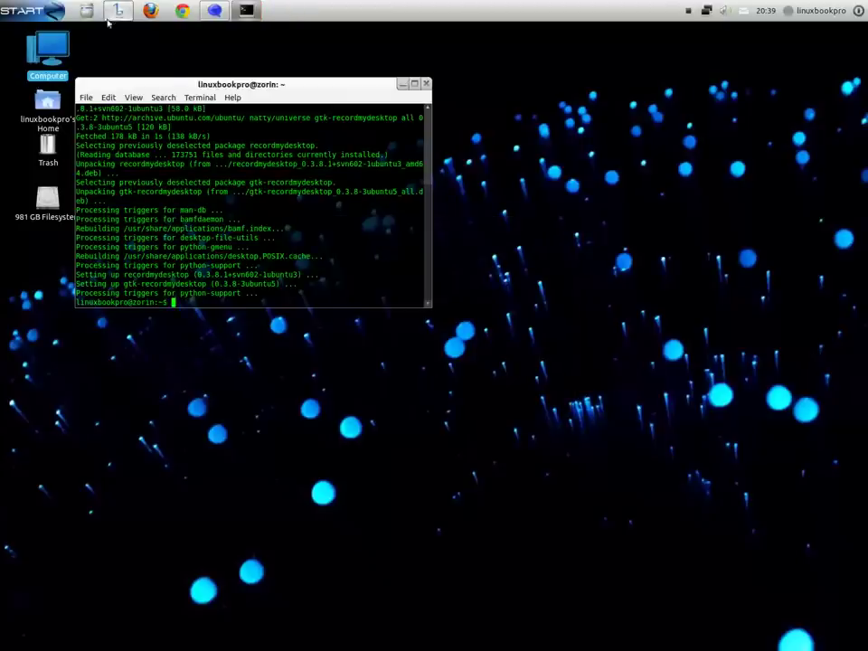
mouse_move(118, 11)
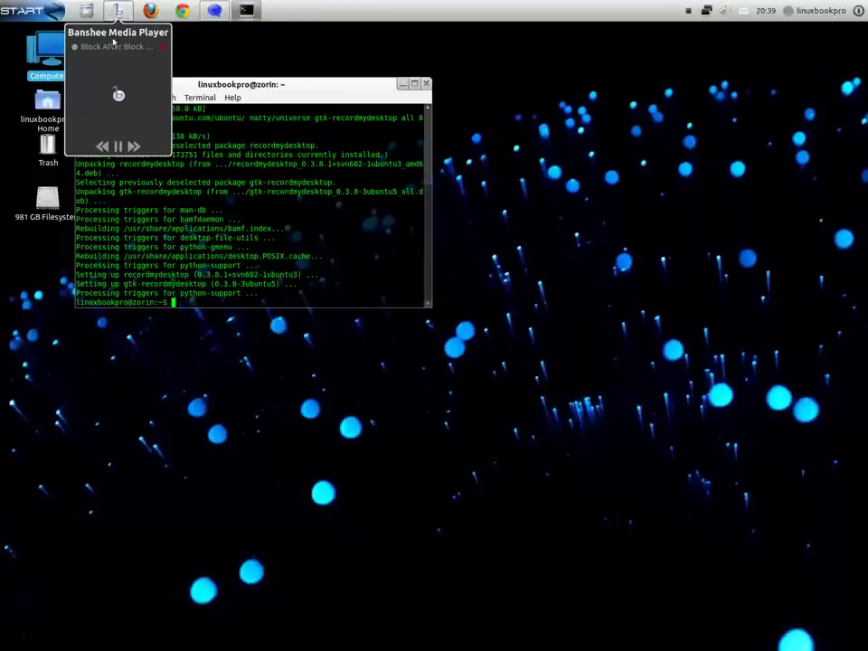
left_click(133, 146)
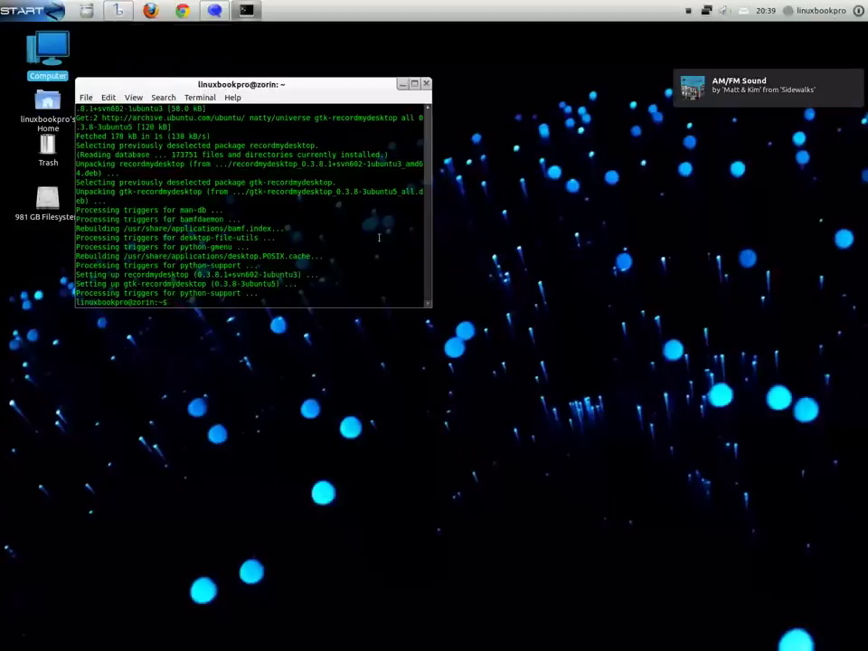
- Close the terminal and open desktop background settings from the desktop context menu
key("alt+F4")
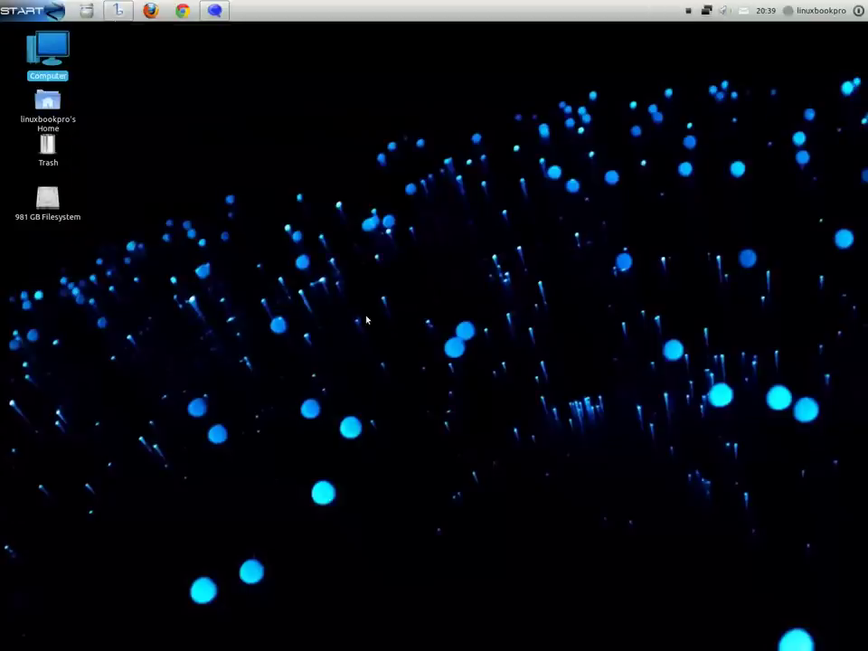
right_click(365, 319)
left_click(432, 450)
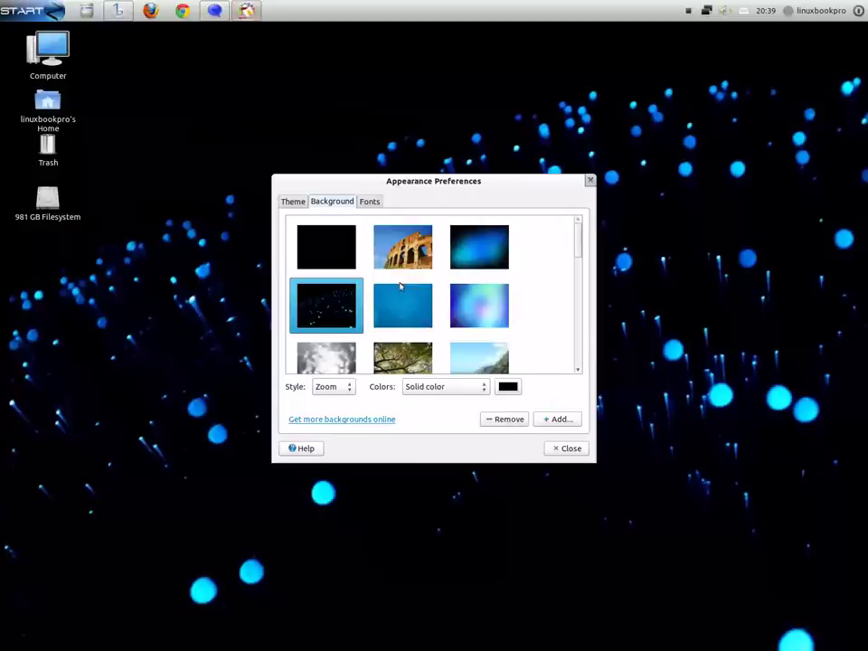
left_click(355, 256)
left_click_drag(425, 182, 735, 156)
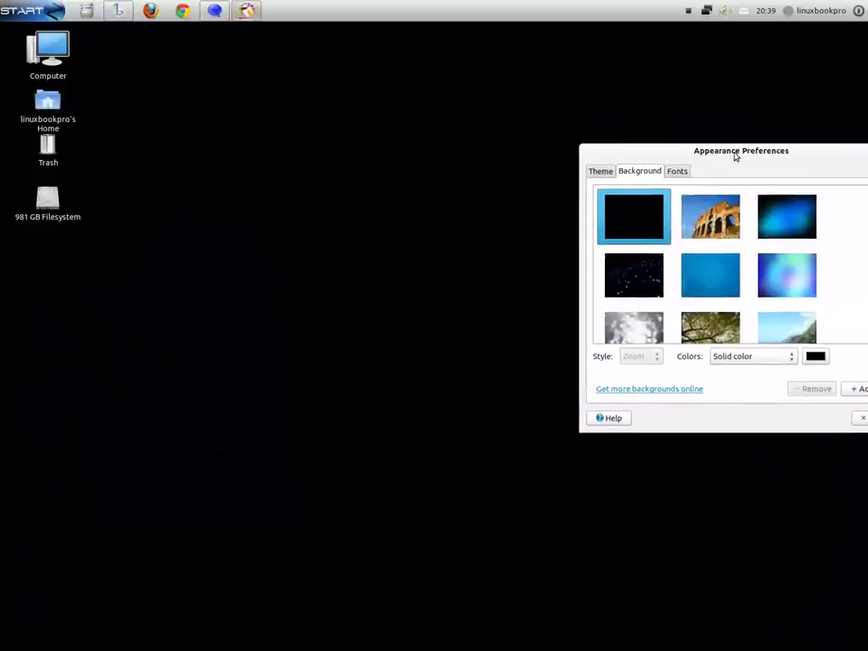
- Preview wallpapers with the arrow keys, settle on the blue wave, and close Appearance Preferences
key("Right")
key("Right")
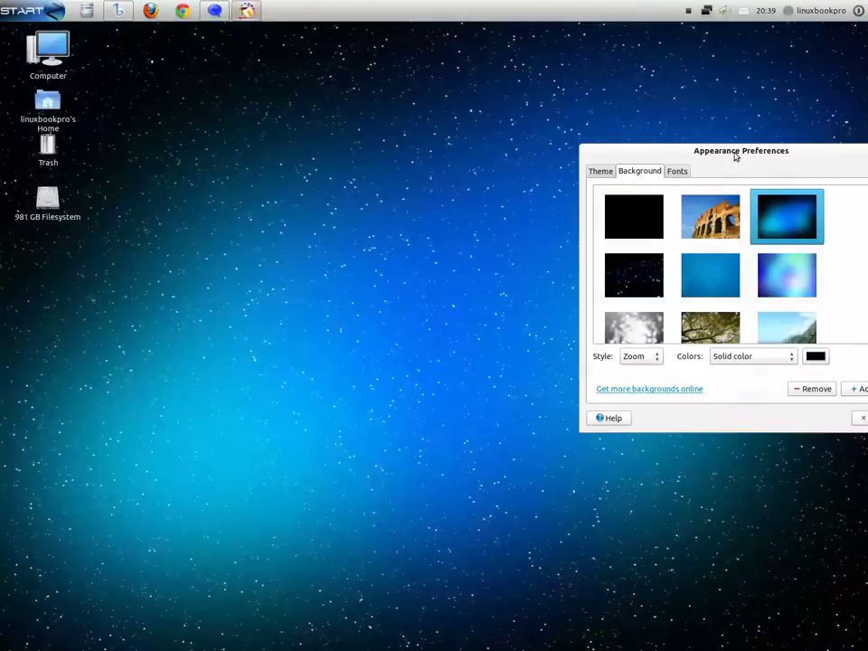
key("Down")
key("Left")
key("Left")
key("Down")
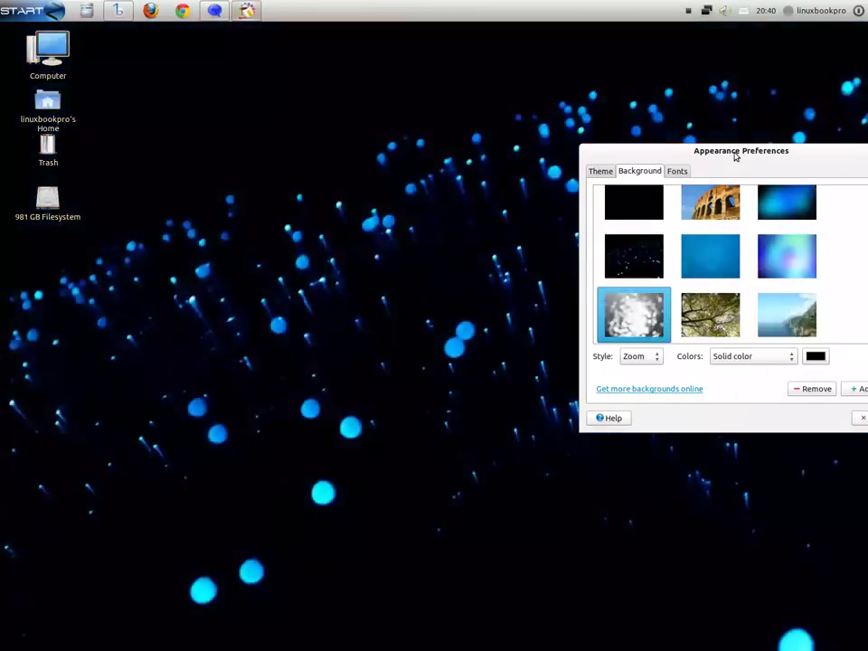
key("Right")
key("Right")
key("Down")
key("Down")
key("Down")
key("Left")
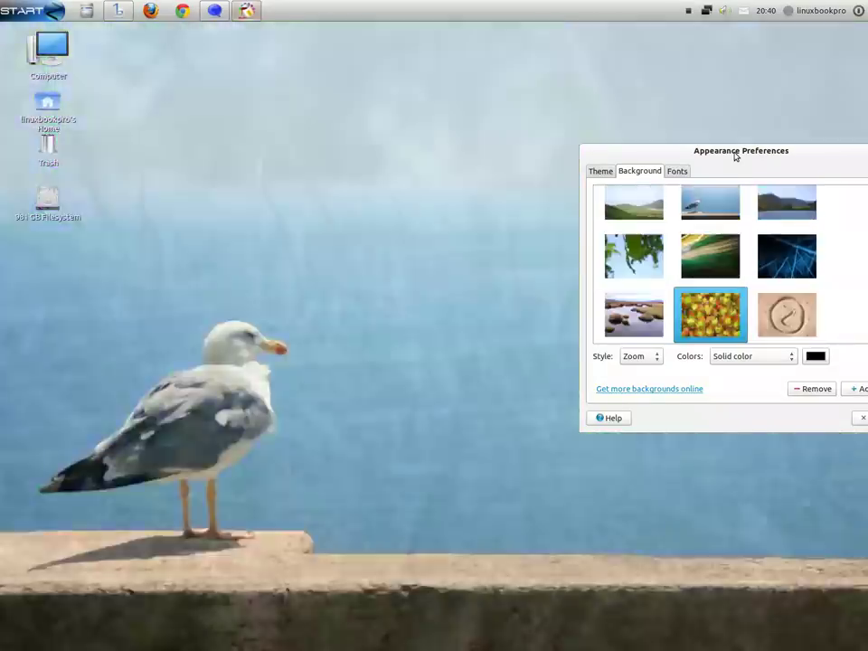
key("Down")
key("Down")
key("Right")
key("Escape")
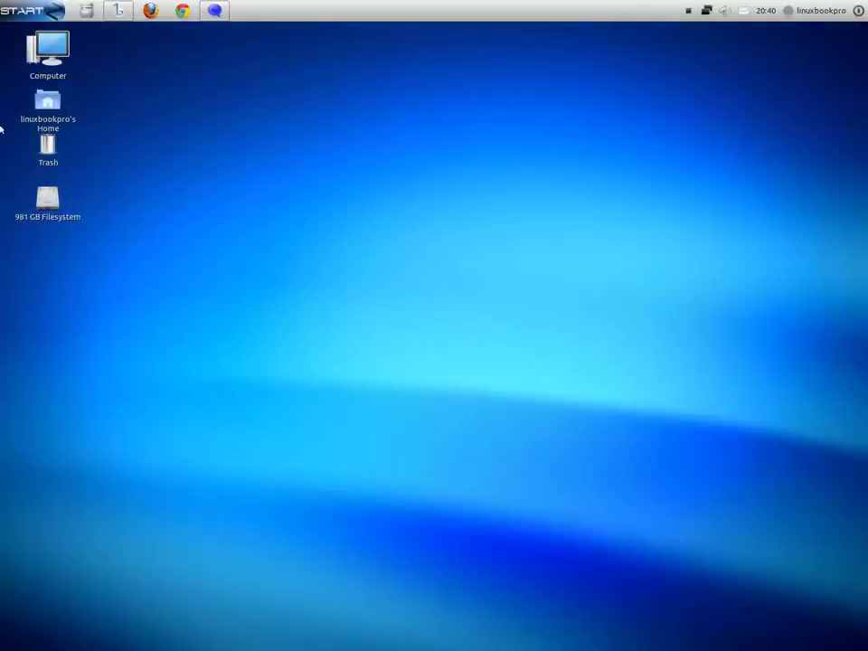
left_click(88, 11)
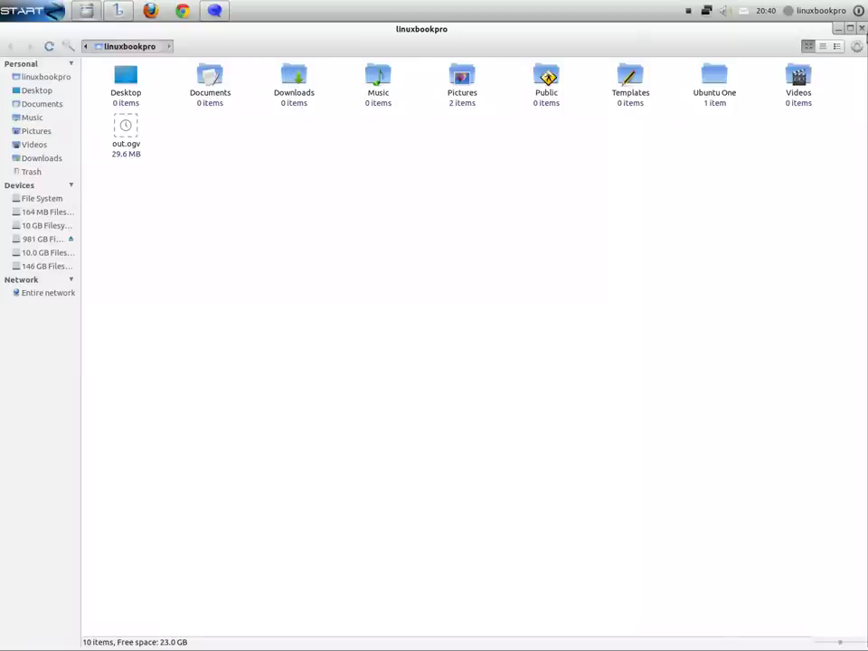
left_click(860, 28)
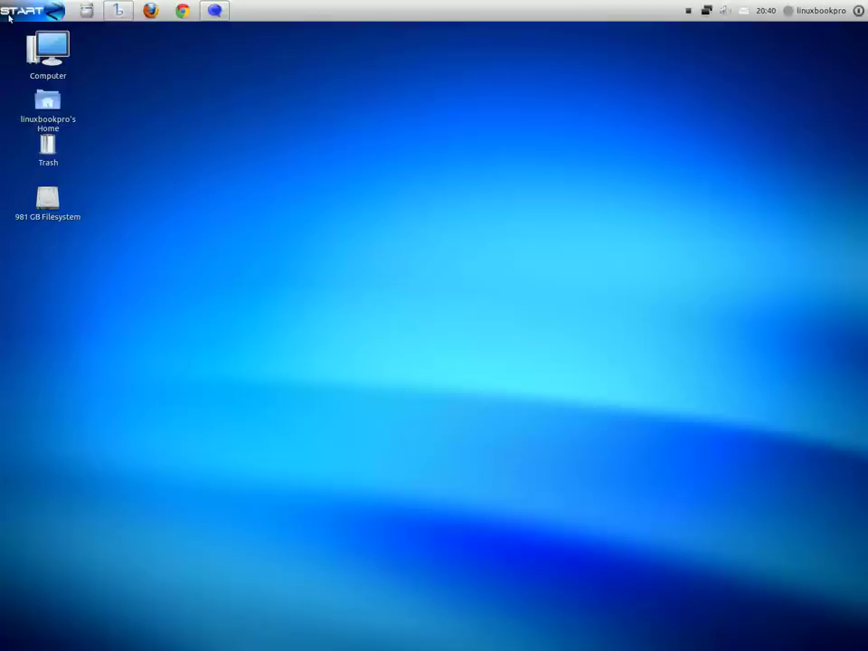
right_click(771, 11)
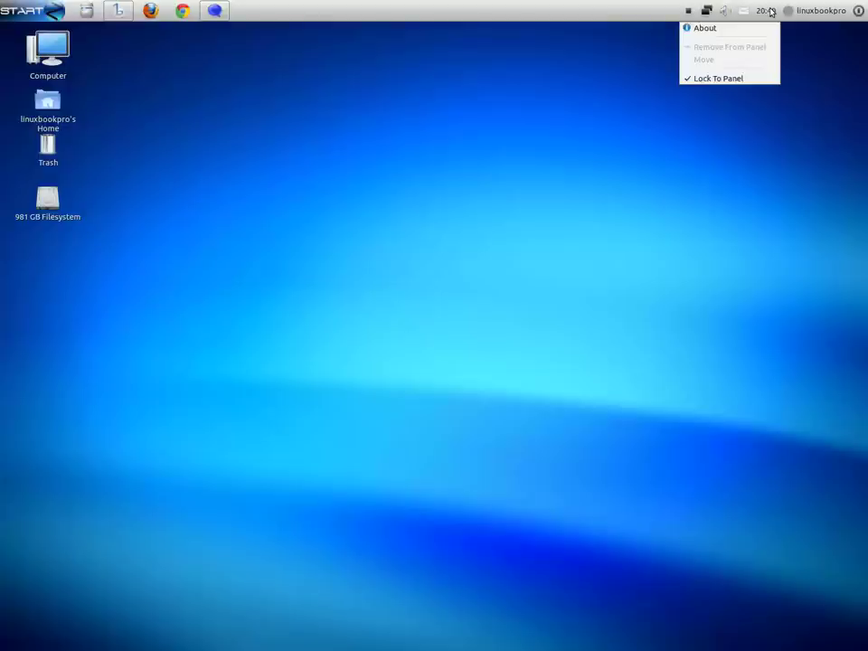
left_click(730, 28)
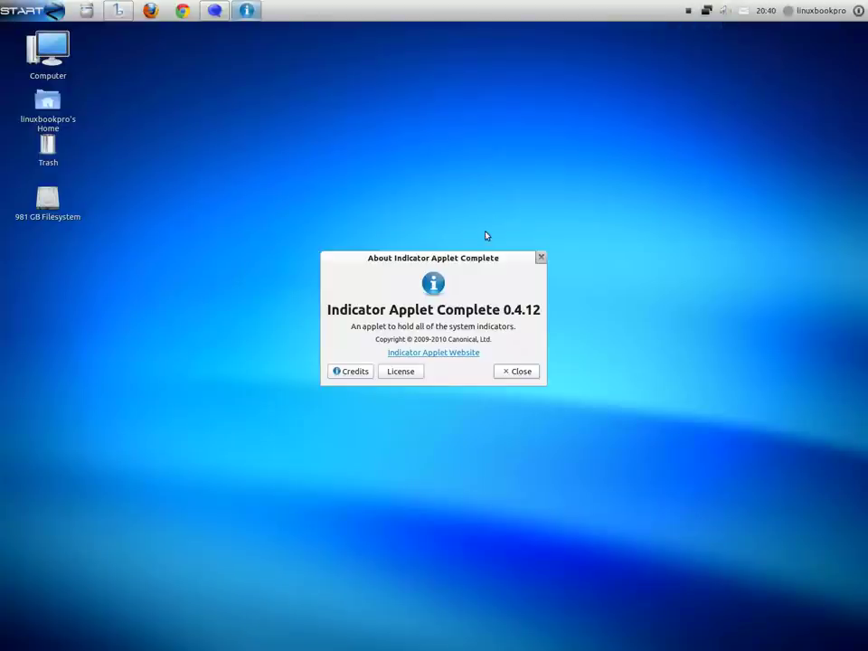
key("Escape")
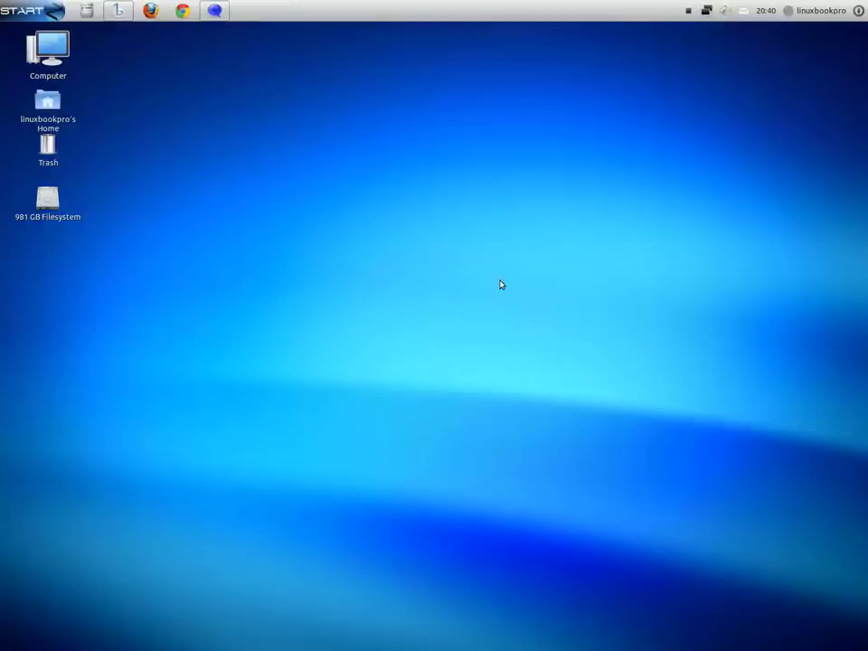
- Set the top panel background to None (use system theme), then open the tray indicator's options
right_click(289, 16)
left_click(327, 34)
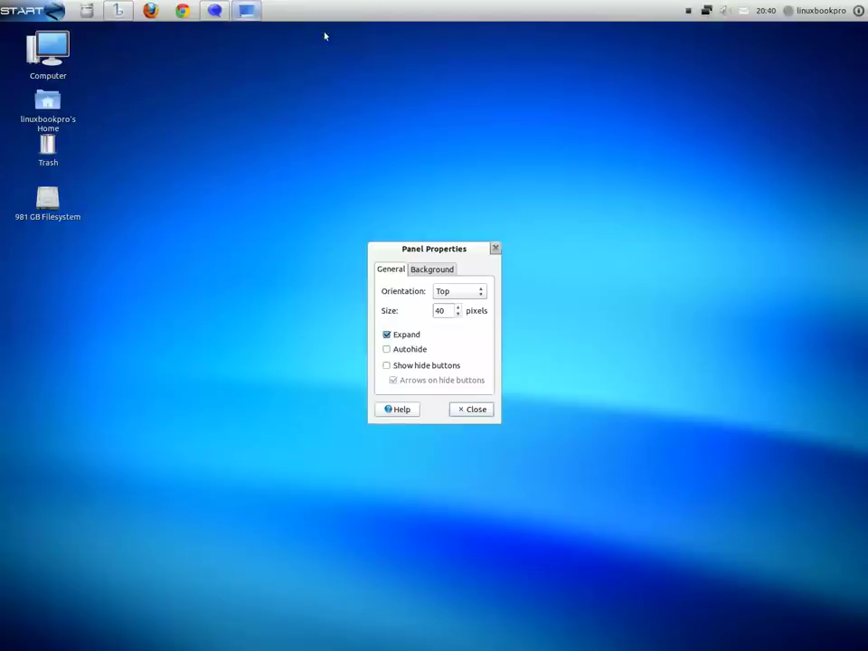
left_click(423, 270)
left_click(414, 304)
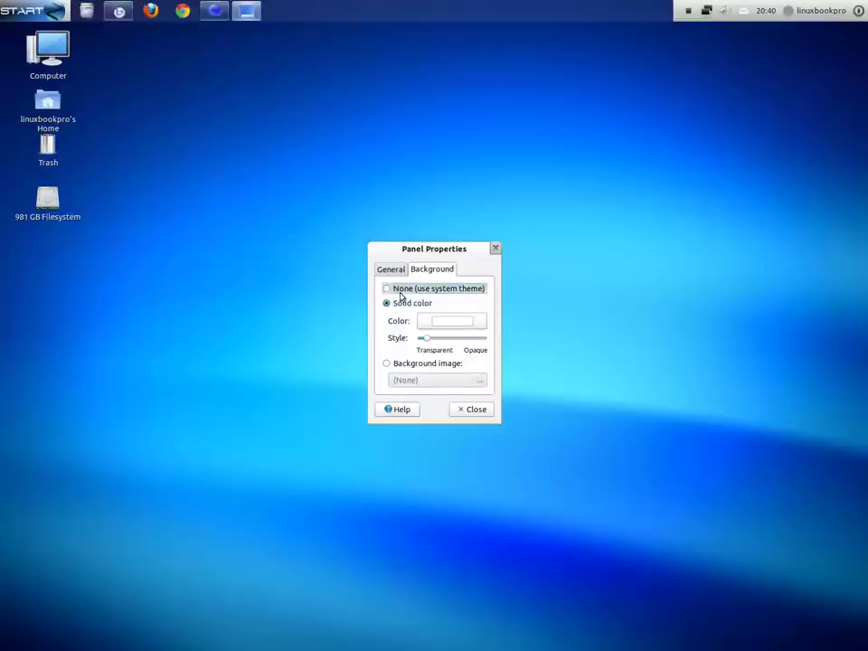
left_click(402, 289)
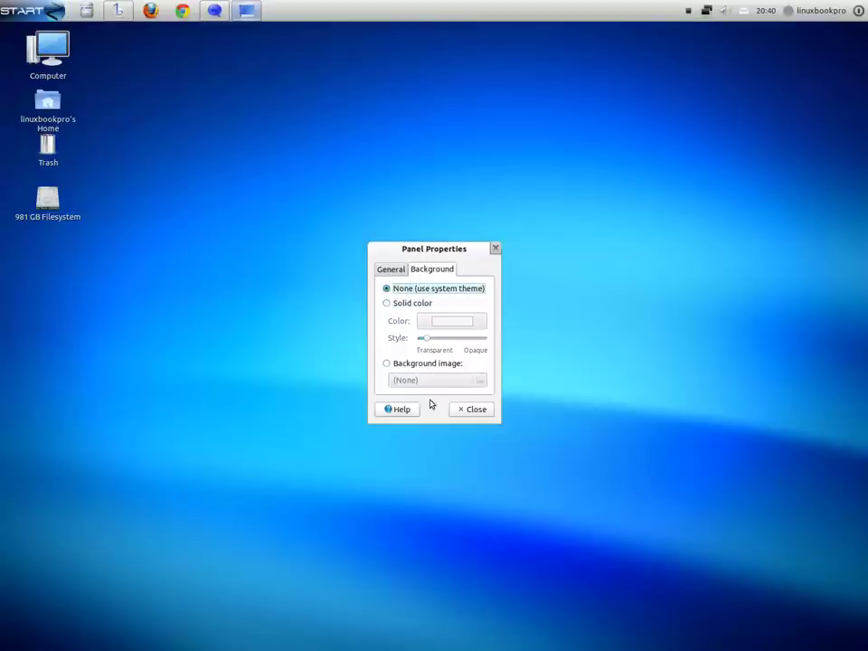
left_click(468, 412)
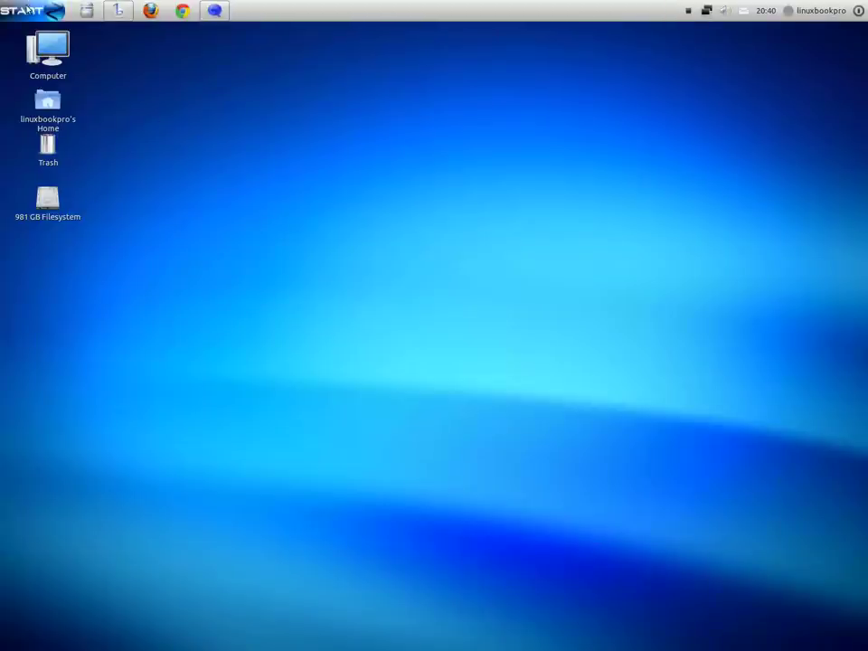
right_click(688, 14)
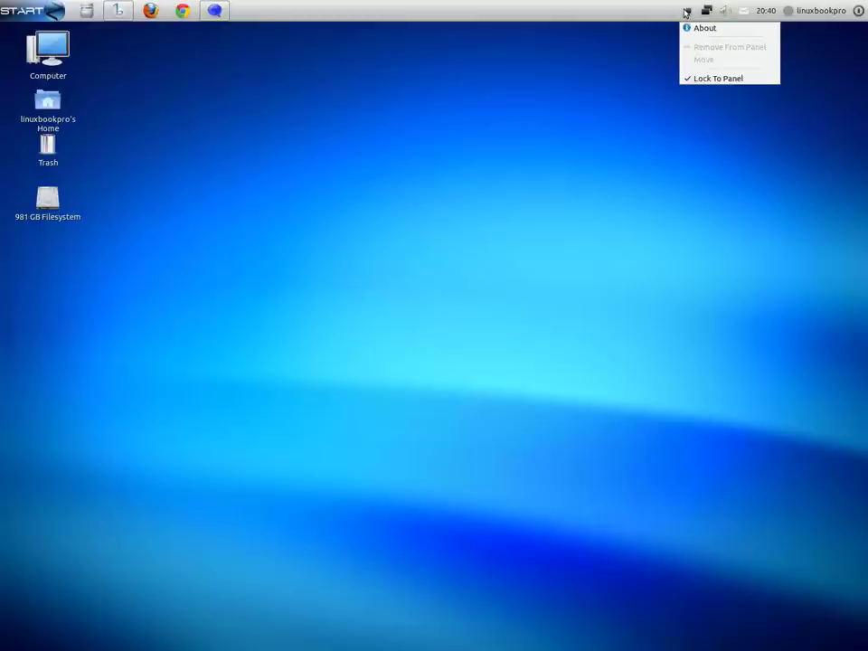